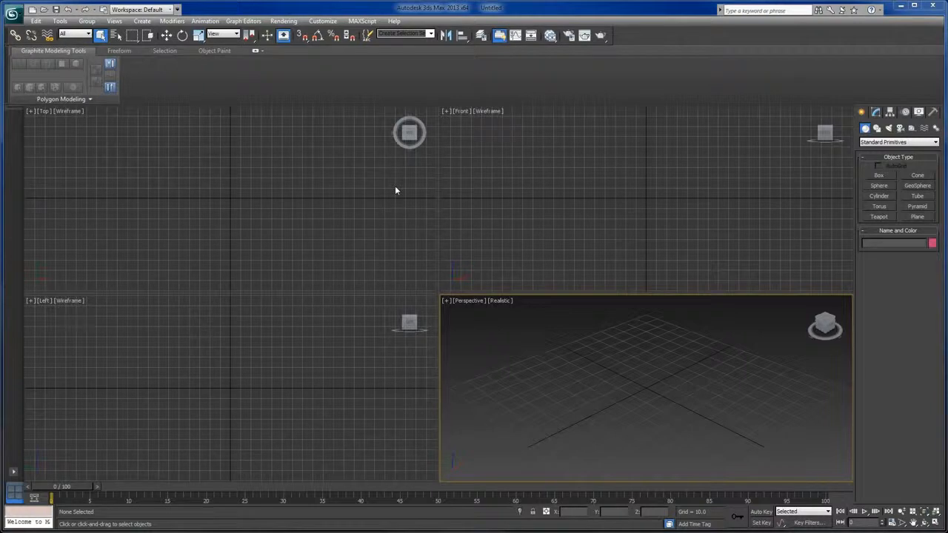
# Maximize the Perspective viewport and place a text spline reading "Logo" near the centre of the grid.
pyautogui.click(936, 522)
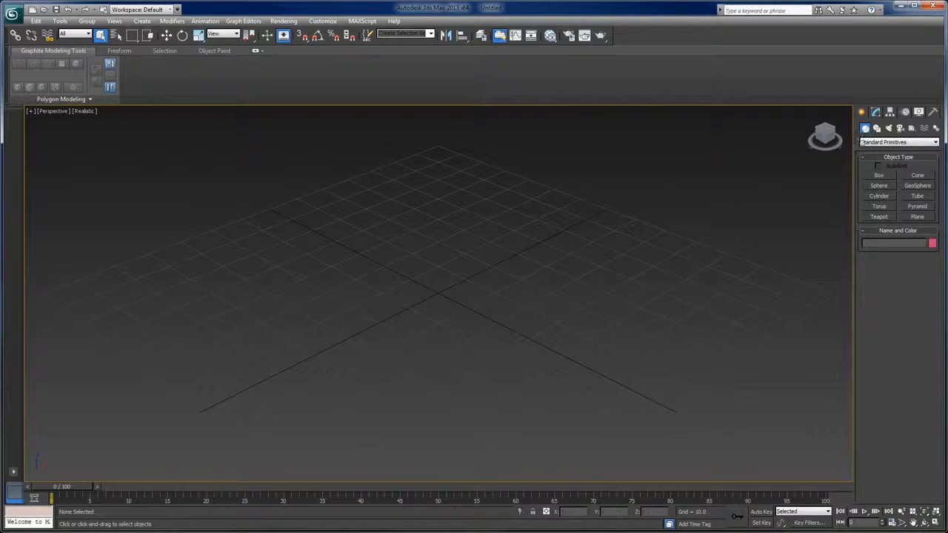
pyautogui.click(877, 128)
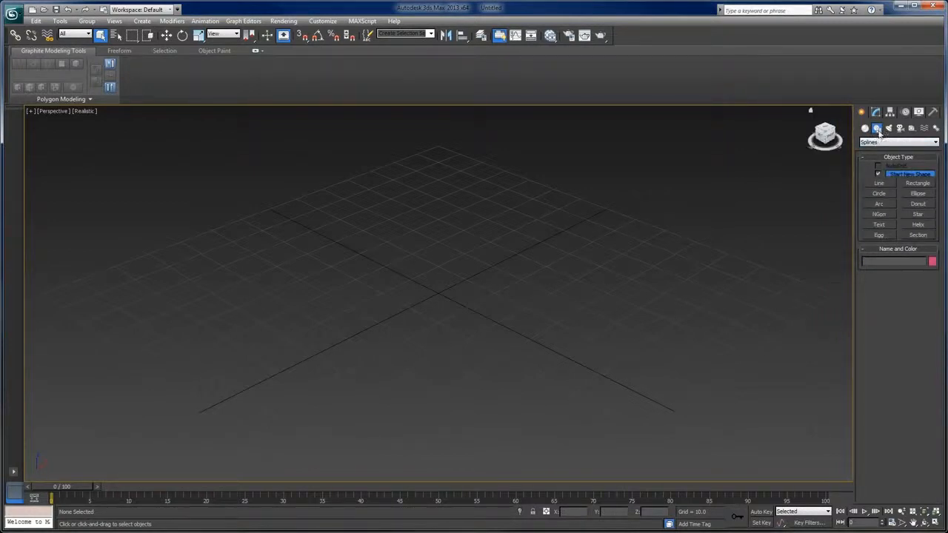
pyautogui.click(879, 224)
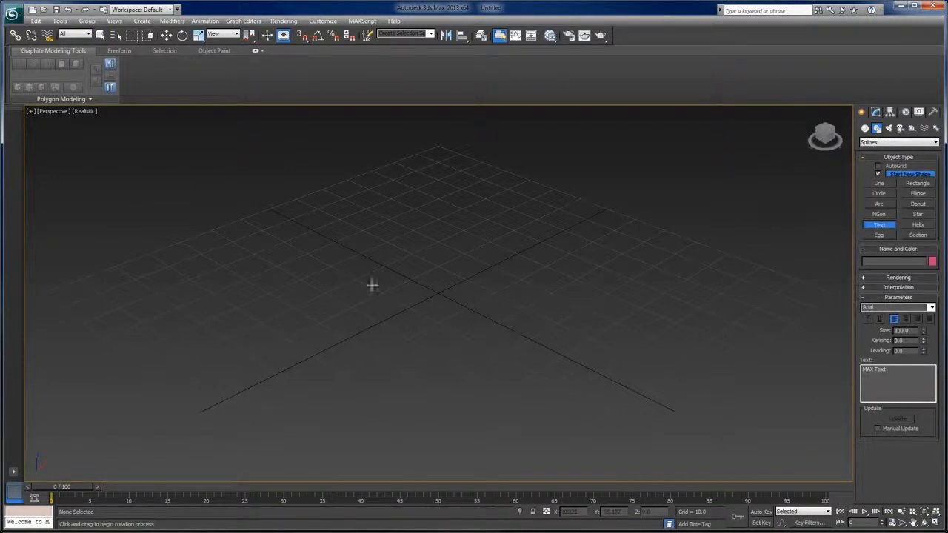
pyautogui.moveTo(894, 368); pyautogui.dragTo(804, 375)
pyautogui.press('BackSpace')
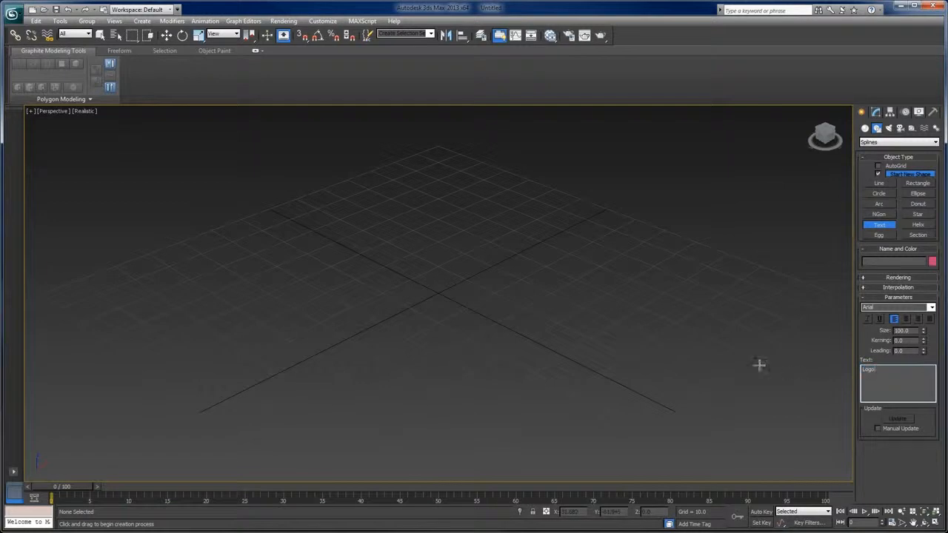
pyautogui.moveTo(408, 279); pyautogui.dragTo(474, 301)
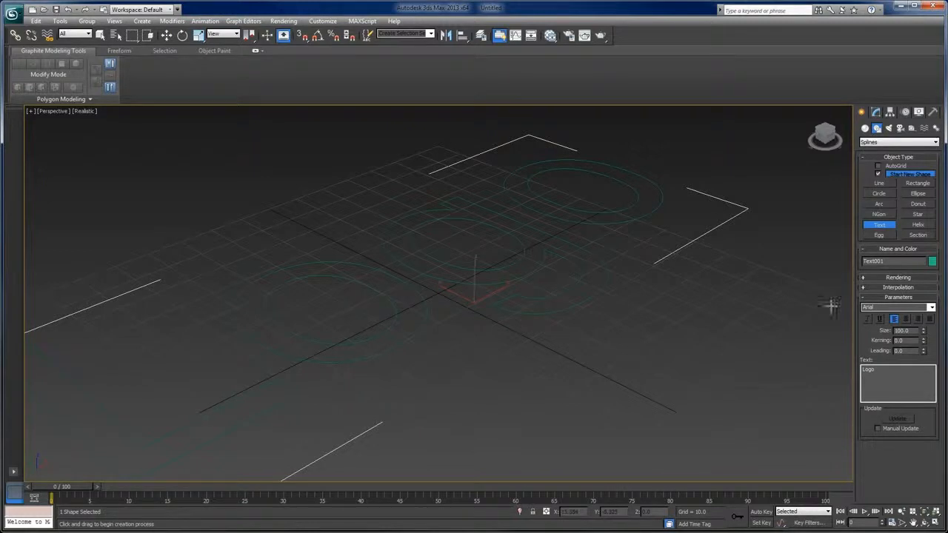
# Set the Logo text's font to Arial Black and finish the text creation.
pyautogui.click(929, 310)
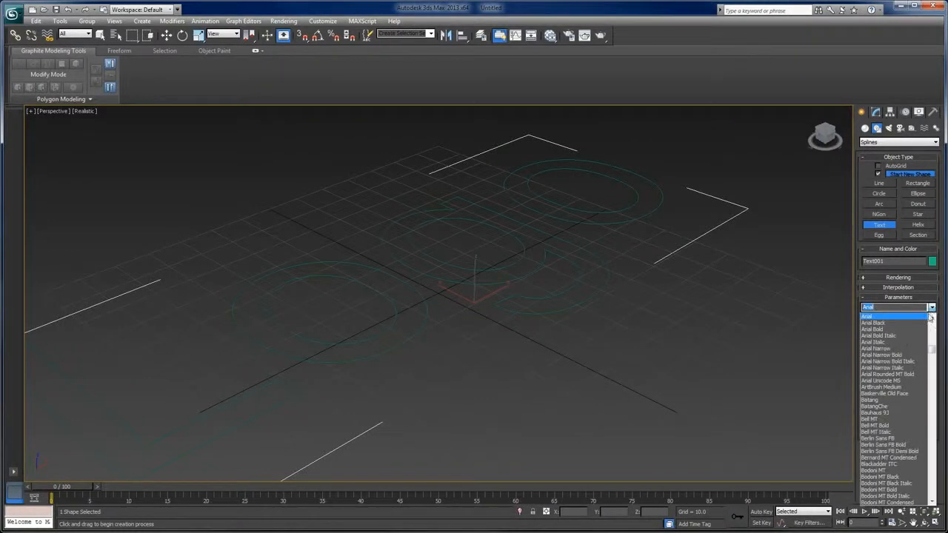
pyautogui.click(894, 324)
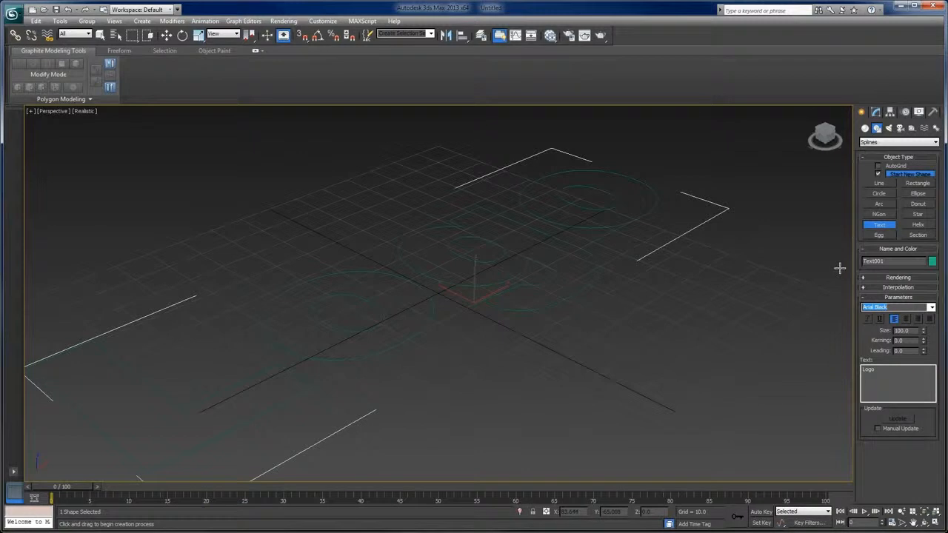
pyautogui.click(865, 129)
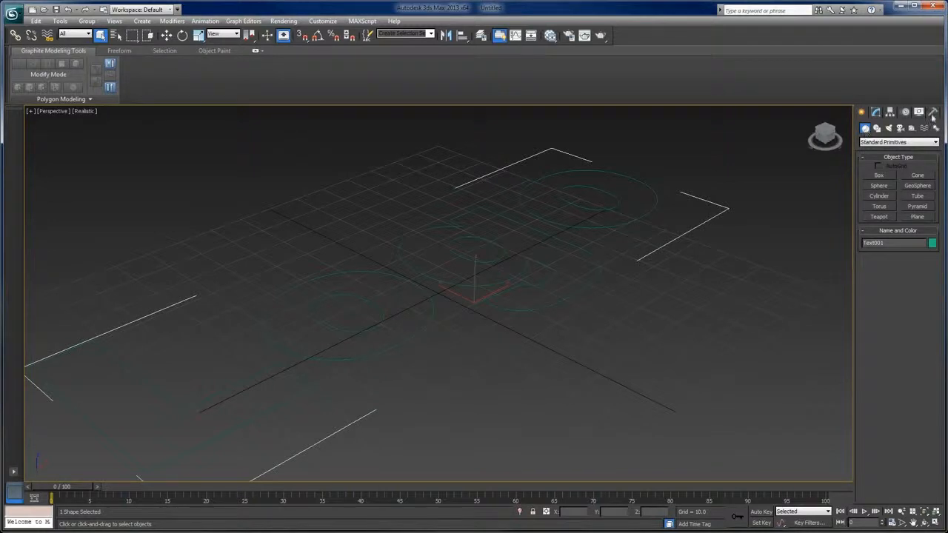
# Try an Extrude modifier with an amount of about 24.5 on the Logo text and remove it.
pyautogui.click(878, 114)
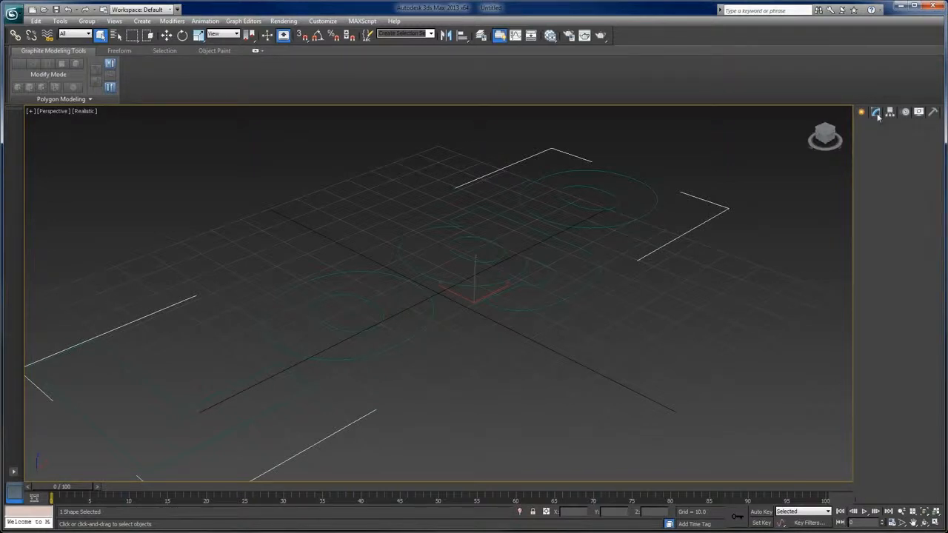
pyautogui.click(935, 139)
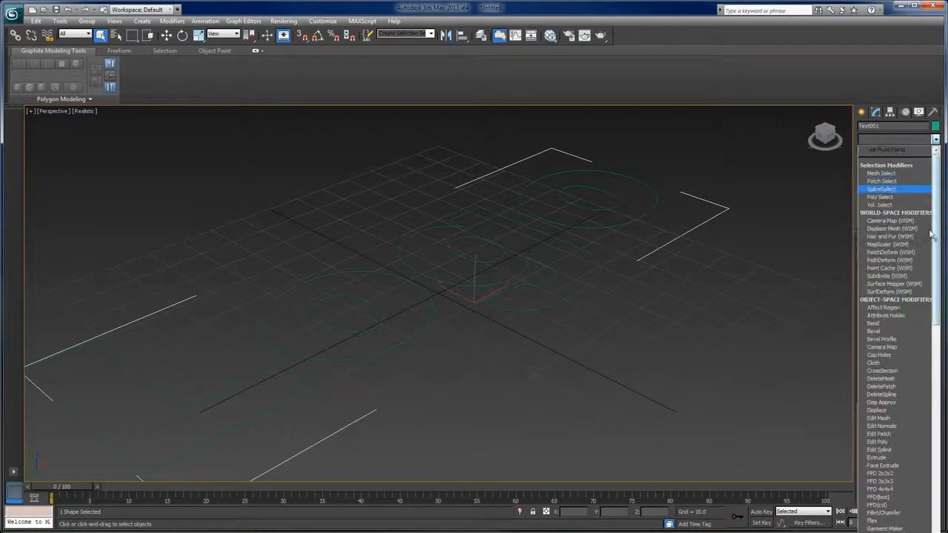
pyautogui.click(891, 457)
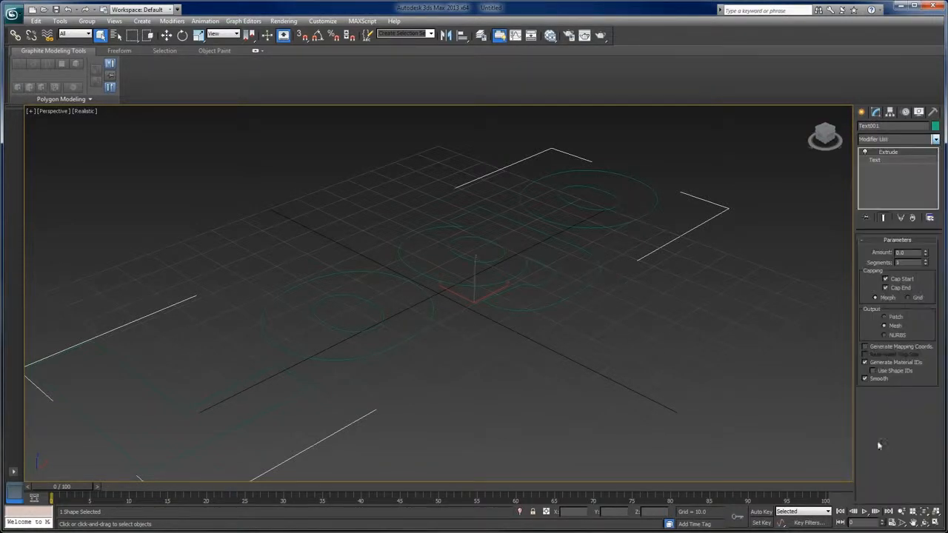
pyautogui.moveTo(926, 254); pyautogui.dragTo(926, 216)
pyautogui.moveTo(551, 310); pyautogui.dragTo(527, 335, button='middle')
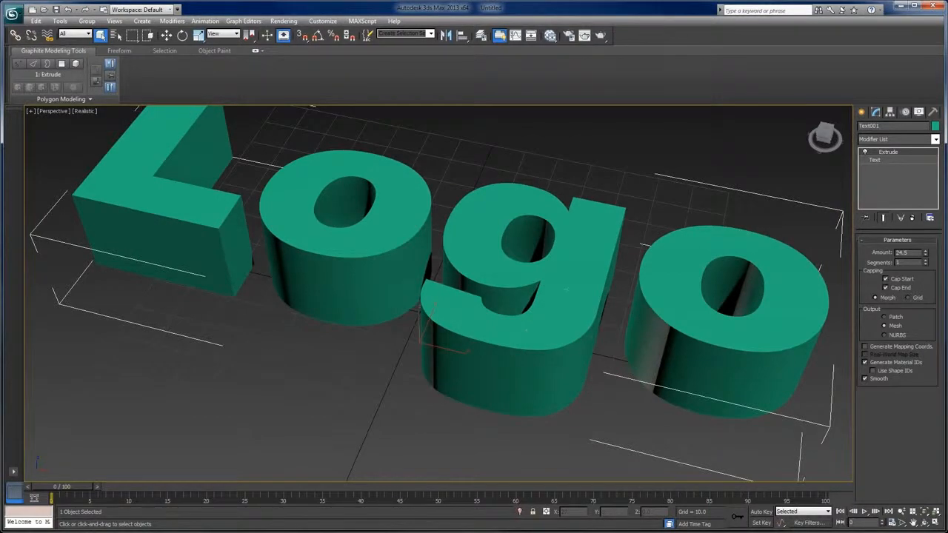
pyautogui.click(913, 218)
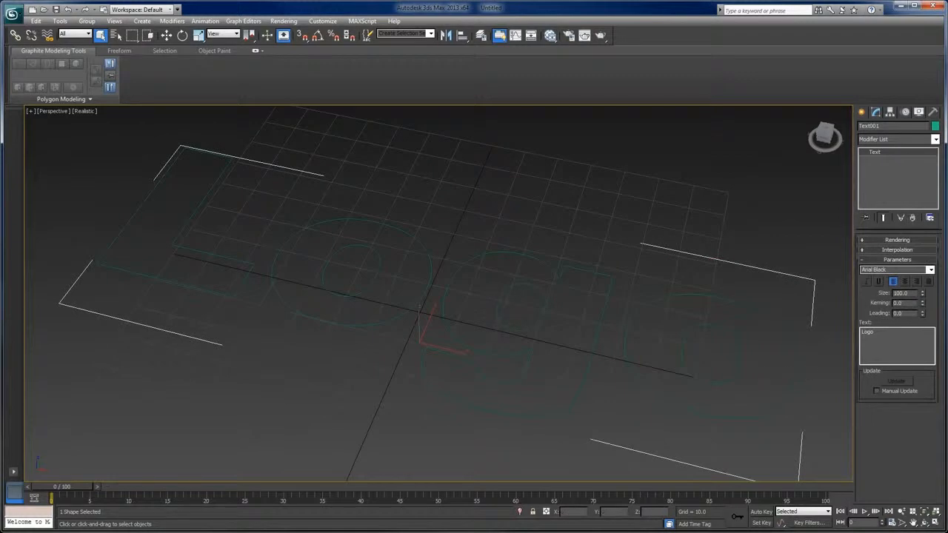
# Add a Bevel modifier to the Logo text with a Level 1 height of 1 and outline of 1.
pyautogui.click(935, 139)
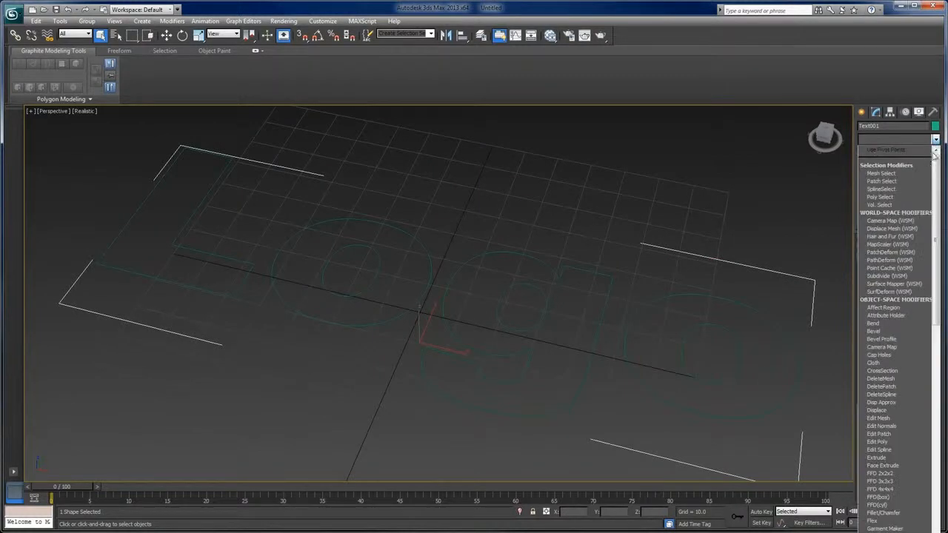
pyautogui.click(885, 330)
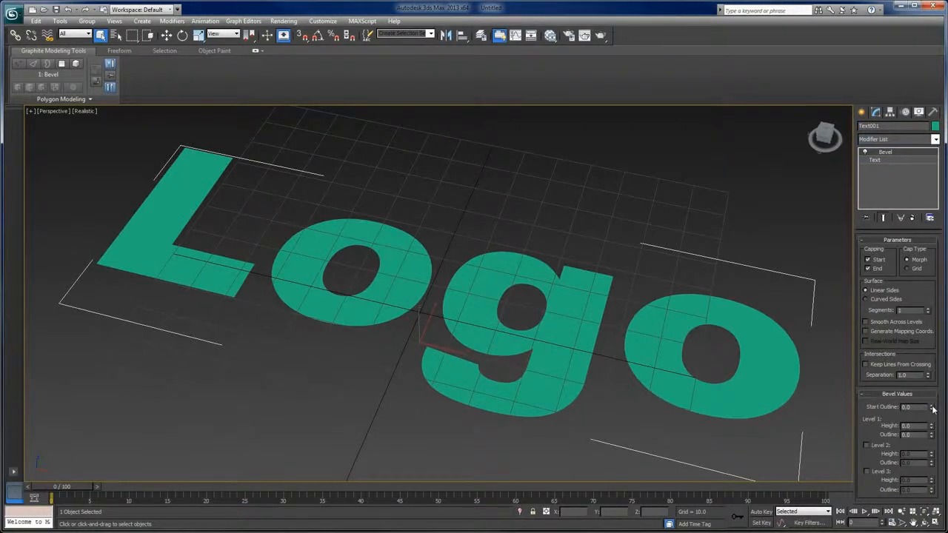
pyautogui.moveTo(930, 425); pyautogui.dragTo(930, 414)
pyautogui.write('1')
pyautogui.press('Tab')
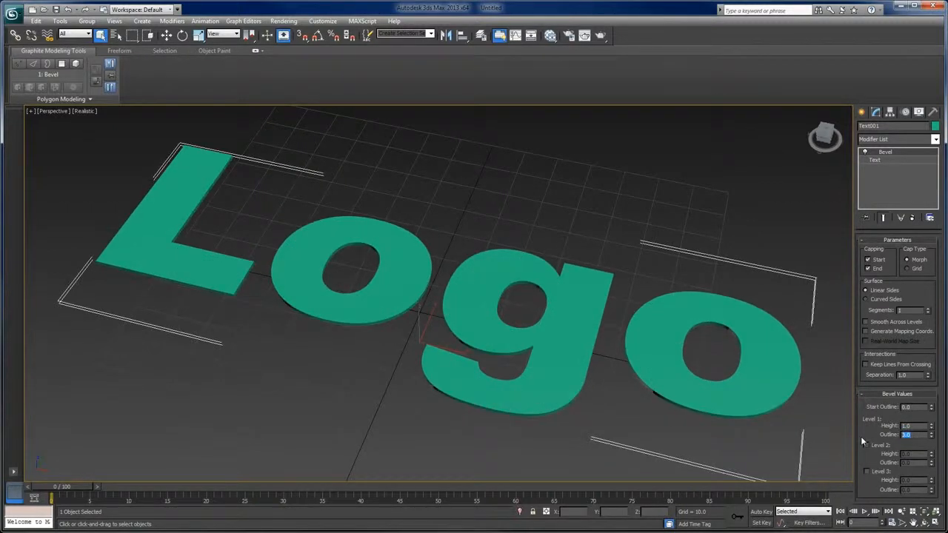
pyautogui.write('1')
pyautogui.press('Return')
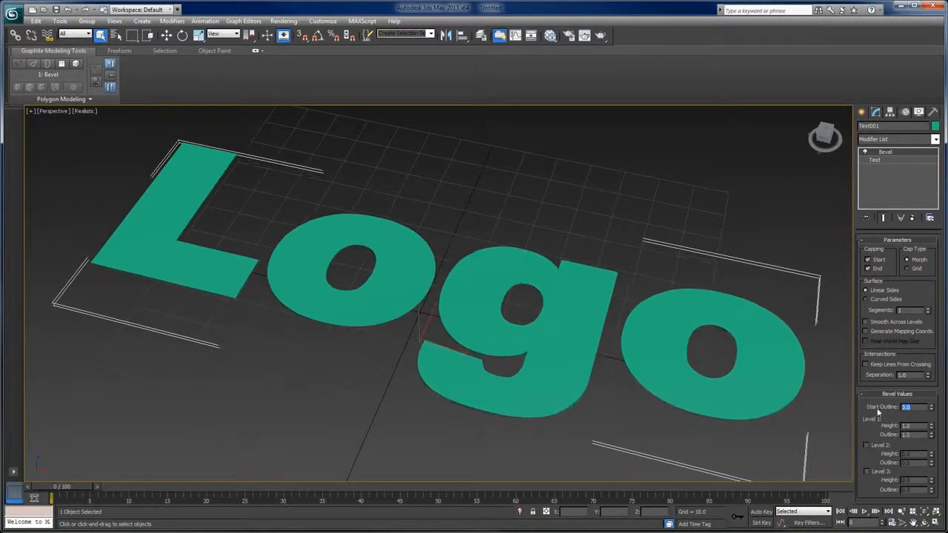
# Set the Bevel modifier's start outline to -1.
pyautogui.keyDown('alt'); pyautogui.moveTo(392, 333); pyautogui.dragTo(450, 326, button='middle'); pyautogui.keyUp('alt')
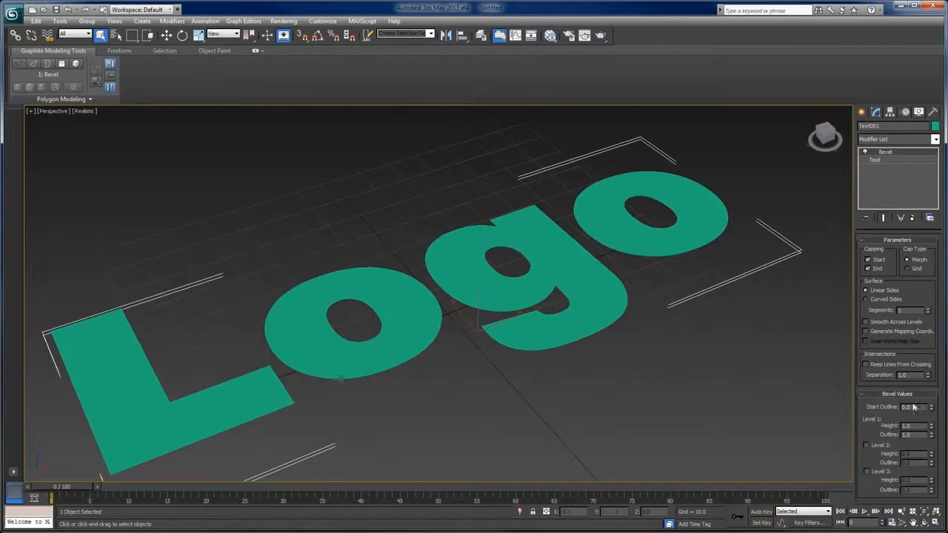
pyautogui.moveTo(915, 406); pyautogui.dragTo(851, 404)
pyautogui.write('1')
pyautogui.press('Return')
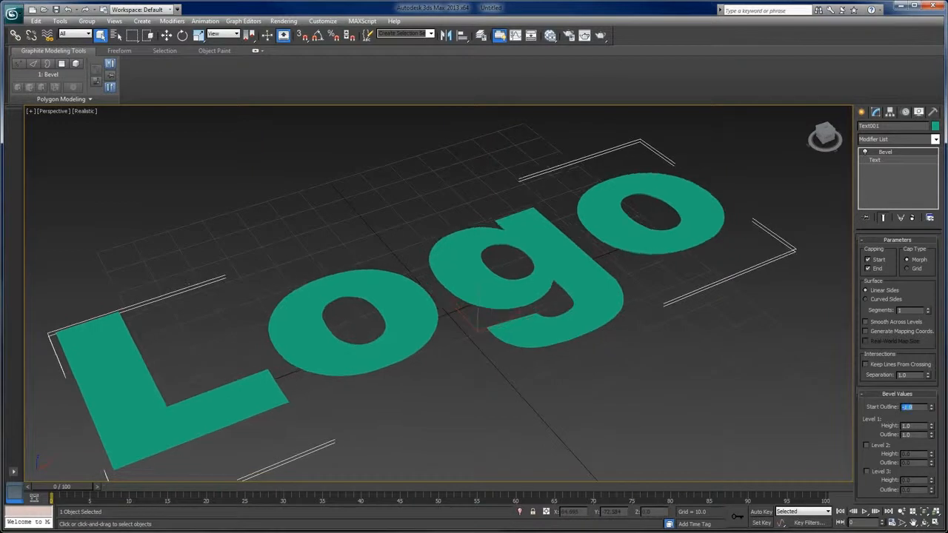
# Enable Bevel Levels 2 and 3 and set the Level 2 height to 15.
pyautogui.keyDown('alt'); pyautogui.moveTo(737, 375); pyautogui.dragTo(560, 333, button='middle'); pyautogui.keyUp('alt')
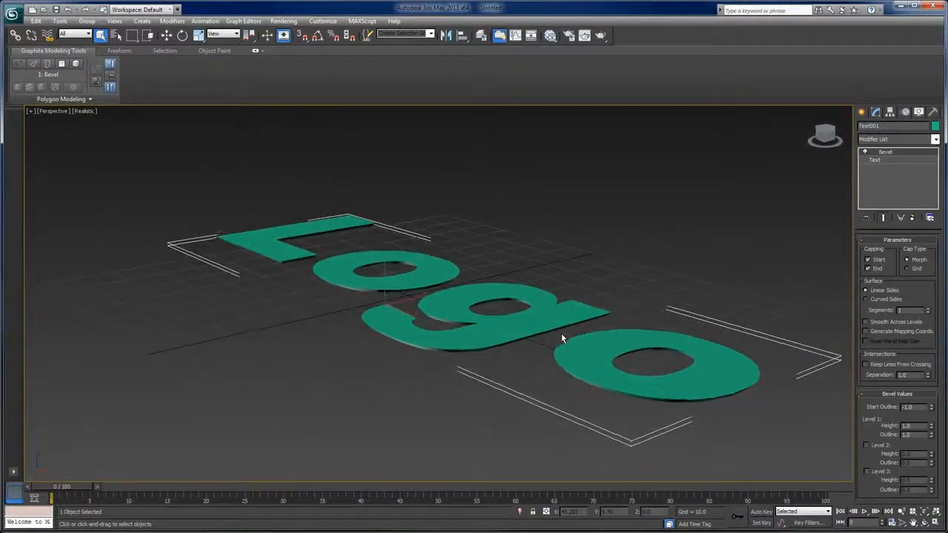
pyautogui.click(866, 445)
pyautogui.click(866, 470)
pyautogui.moveTo(930, 455); pyautogui.dragTo(841, 467)
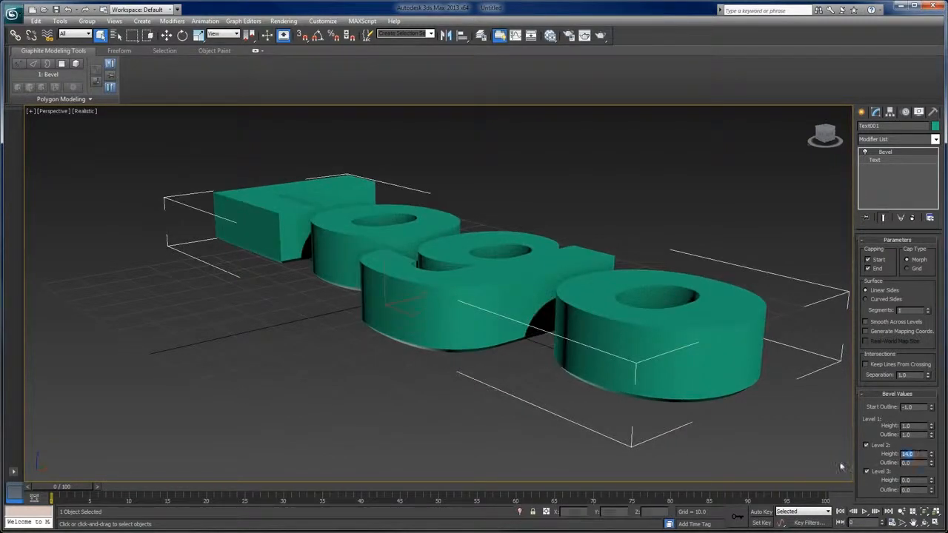
pyautogui.write('15')
pyautogui.press('Return')
# Set the Bevel's Level 3 height to 1 and its outline to -1.
pyautogui.moveTo(925, 481); pyautogui.dragTo(861, 480)
pyautogui.write('1')
pyautogui.press('Return')
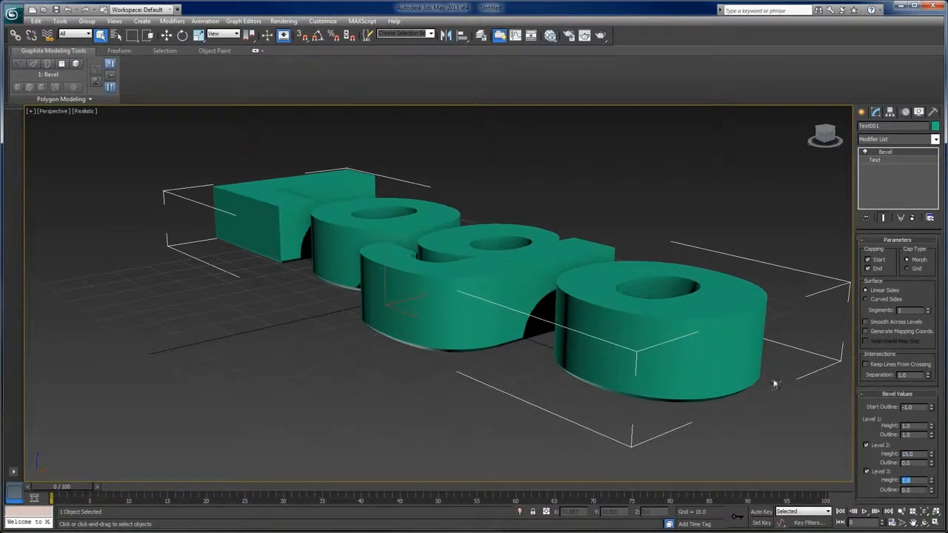
pyautogui.press('Tab')
pyautogui.write('-1')
pyautogui.press('Return')
# Inspect the bevelled edges of the letters from several angles and set the Level 2 height to 20.
pyautogui.keyDown('alt'); pyautogui.moveTo(453, 349); pyautogui.dragTo(424, 340, button='middle'); pyautogui.keyUp('alt')
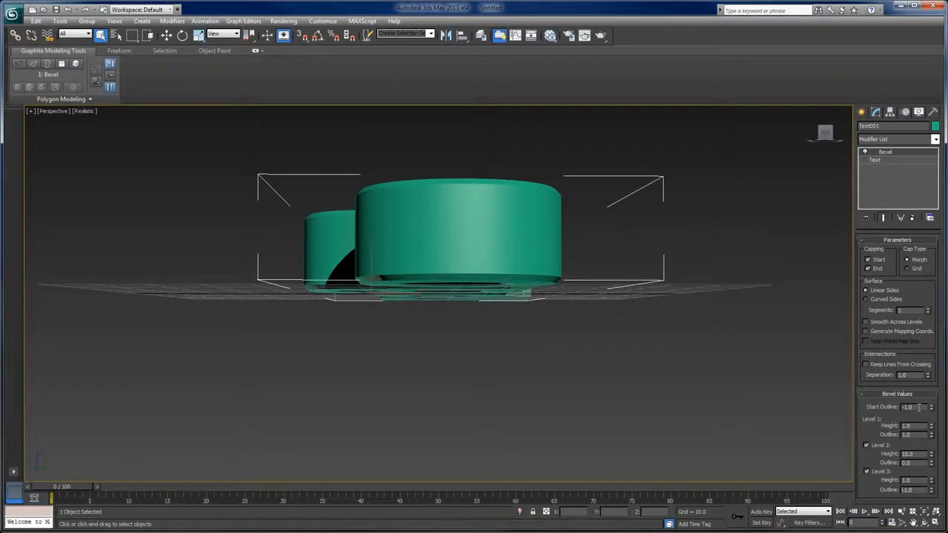
pyautogui.keyDown('alt'); pyautogui.moveTo(516, 335); pyautogui.dragTo(590, 362, button='middle'); pyautogui.keyUp('alt')
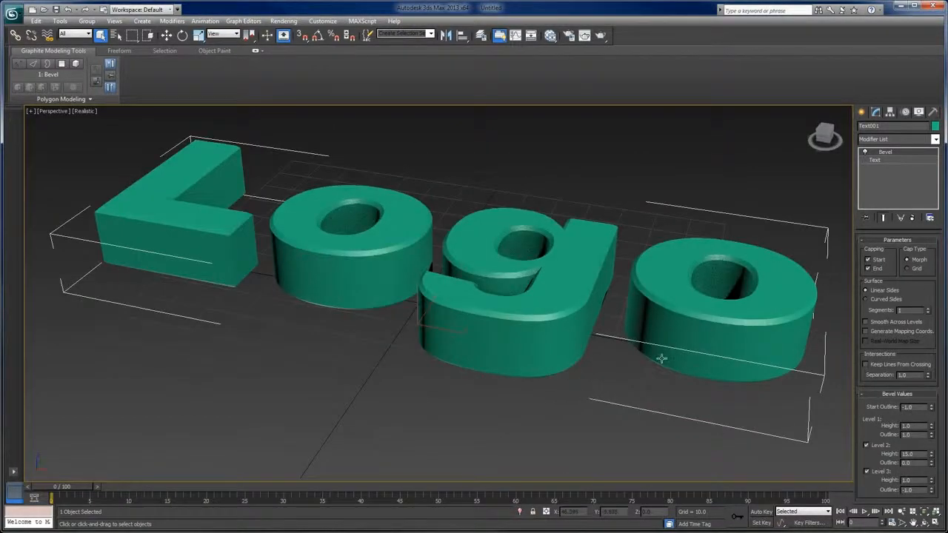
pyautogui.keyDown('alt'); pyautogui.moveTo(647, 355); pyautogui.dragTo(587, 331, button='middle'); pyautogui.keyUp('alt')
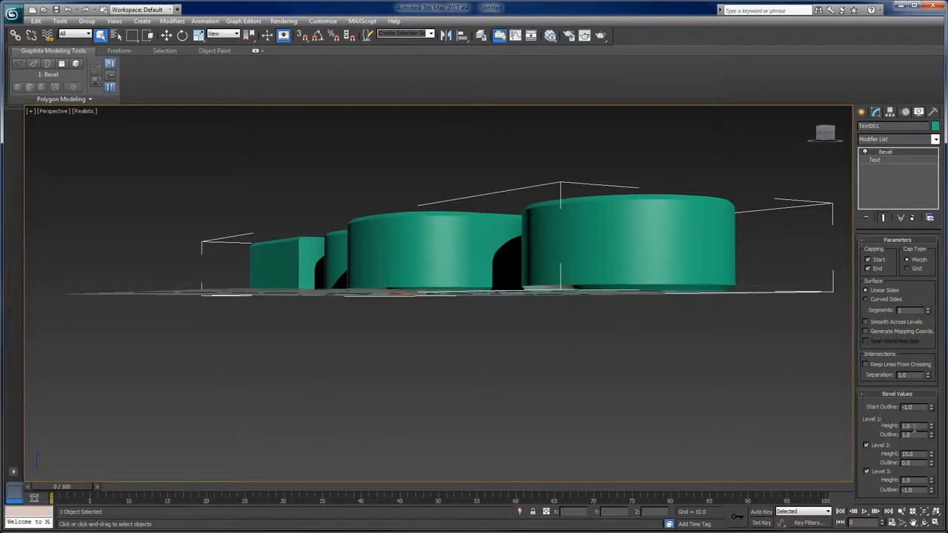
pyautogui.keyDown('alt'); pyautogui.moveTo(595, 327); pyautogui.dragTo(809, 403, button='middle'); pyautogui.keyUp('alt')
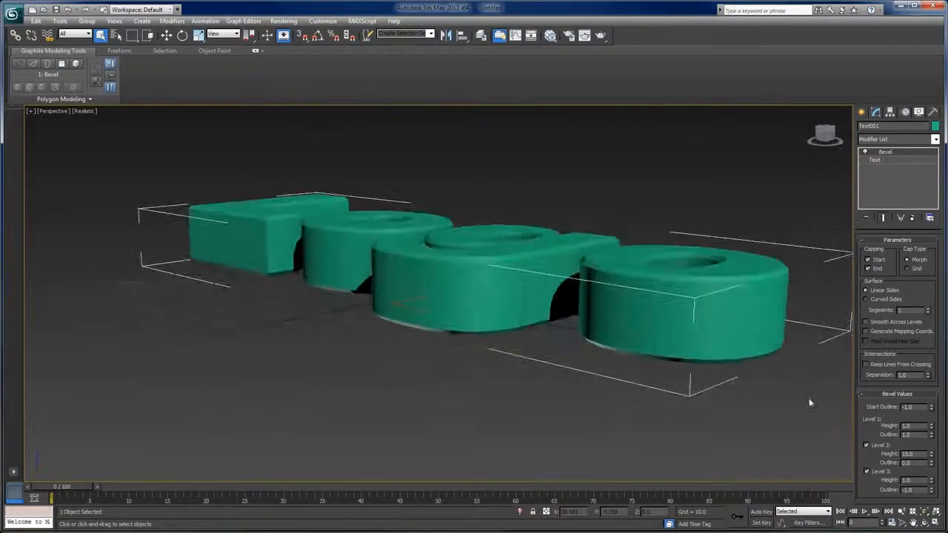
pyautogui.moveTo(931, 453); pyautogui.dragTo(863, 451)
pyautogui.write('20')
pyautogui.press('Return')
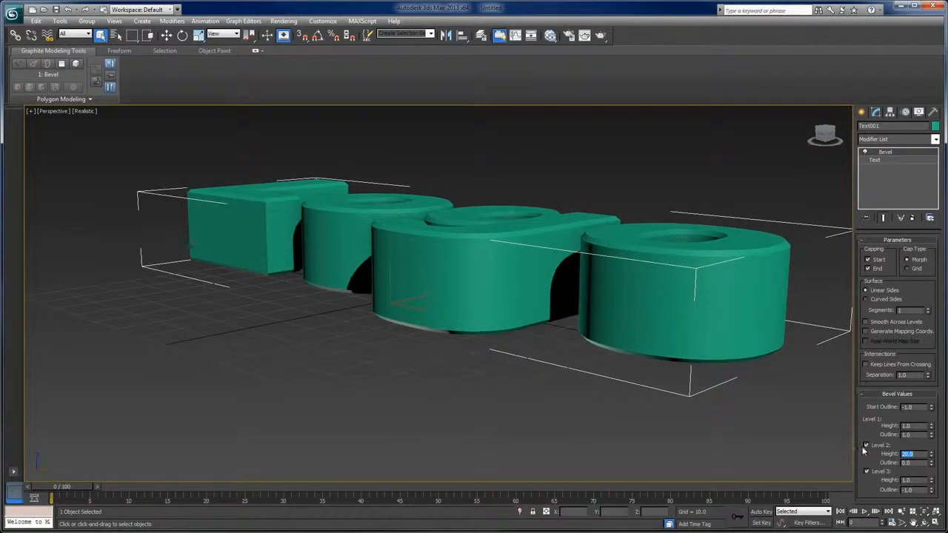
# Rotate the Logo text 90 degrees about the X axis with angle snap on so it stands upright.
pyautogui.keyDown('alt'); pyautogui.moveTo(427, 289); pyautogui.dragTo(499, 321, button='middle'); pyautogui.keyUp('alt')
pyautogui.click(182, 35)
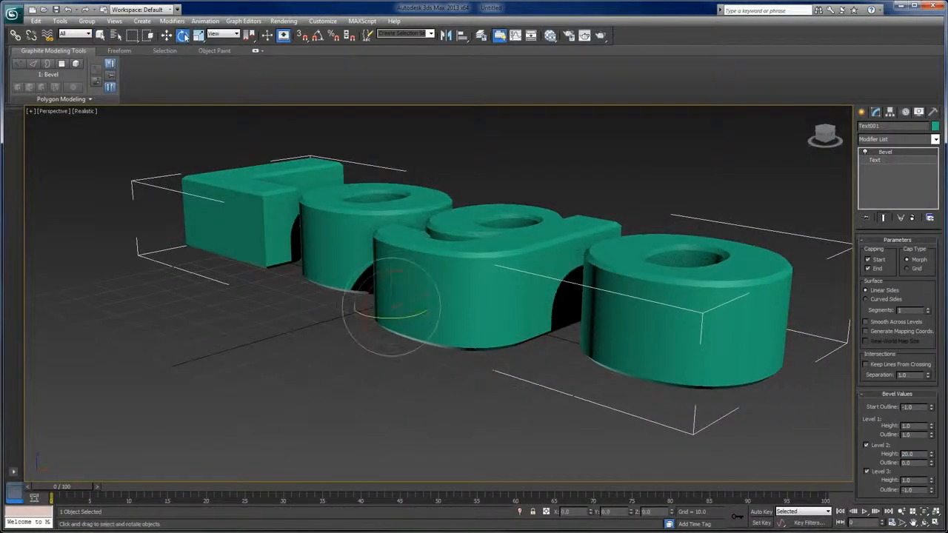
pyautogui.click(318, 35)
pyautogui.moveTo(371, 284); pyautogui.dragTo(339, 322)
pyautogui.keyDown('alt'); pyautogui.moveTo(338, 322); pyautogui.dragTo(344, 374, button='middle'); pyautogui.keyUp('alt')
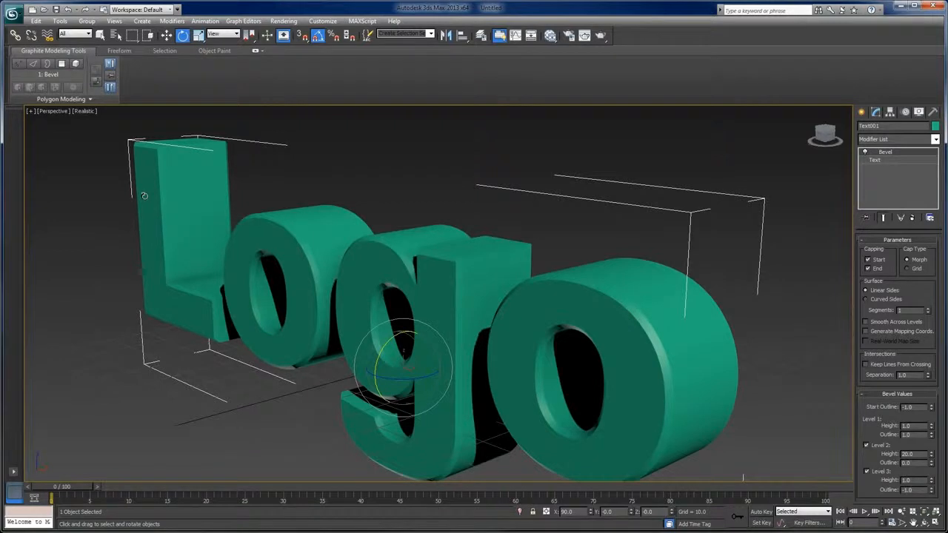
pyautogui.keyDown('alt'); pyautogui.moveTo(173, 152); pyautogui.dragTo(243, 173, button='middle'); pyautogui.keyUp('alt')
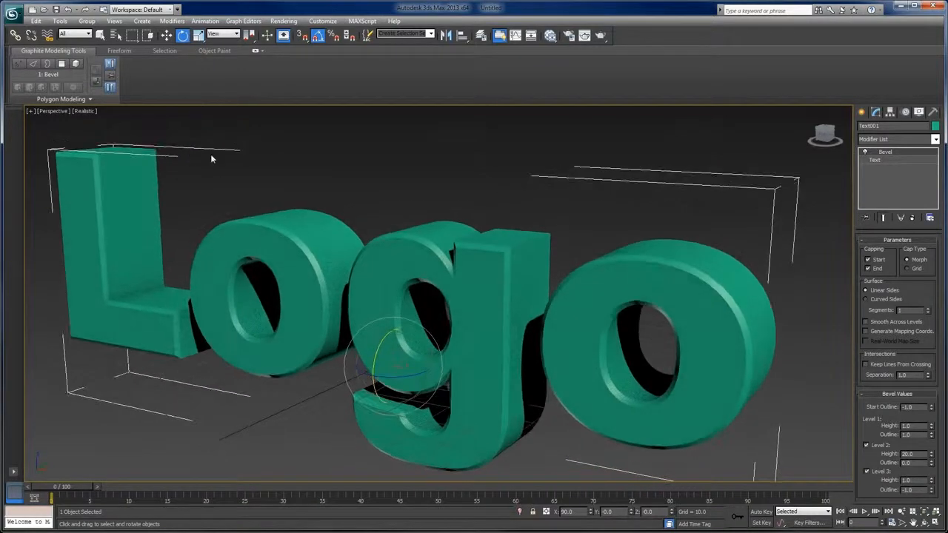
pyautogui.keyDown('alt'); pyautogui.moveTo(469, 286); pyautogui.dragTo(483, 279, button='middle'); pyautogui.keyUp('alt')
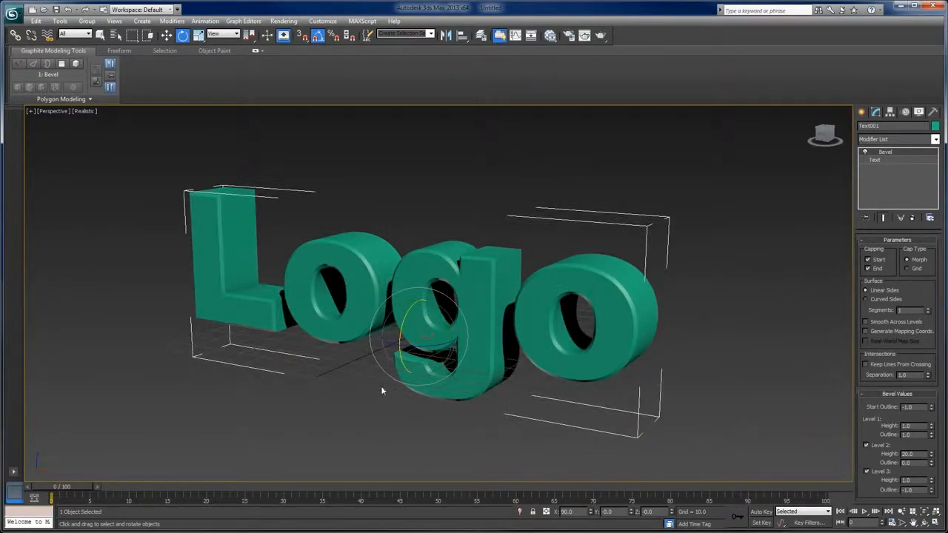
pyautogui.moveTo(376, 381)
pyautogui.keyDown('alt'); pyautogui.mouseDown(button='middle')
pyautogui.moveTo(445, 367)
pyautogui.moveTo(482, 378)
pyautogui.moveTo(333, 374)
pyautogui.moveTo(370, 370)
pyautogui.moveTo(364, 382)
pyautogui.mouseUp(button='middle'); pyautogui.keyUp('alt')
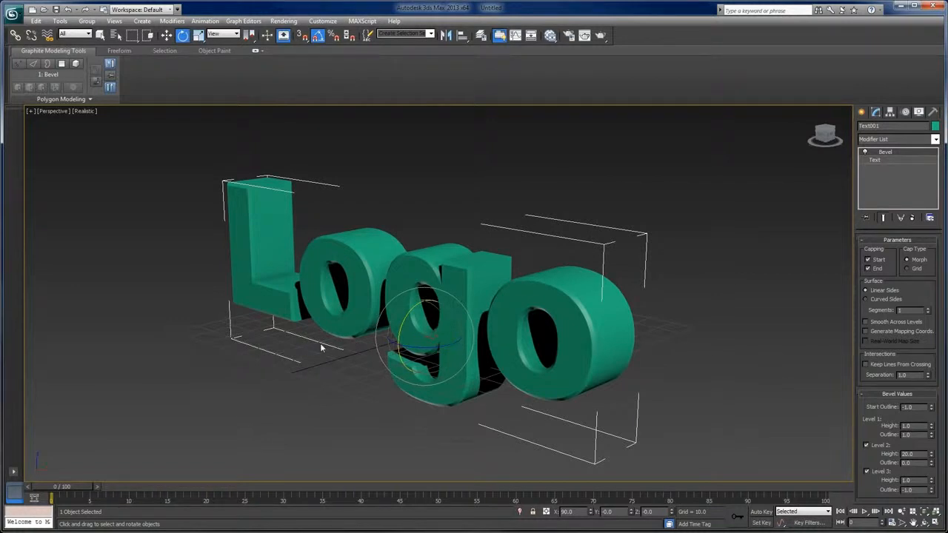
# Try curved sides with about 9 segments on the Bevel modifier and undo the changes.
pyautogui.click(865, 299)
pyautogui.click(928, 307)
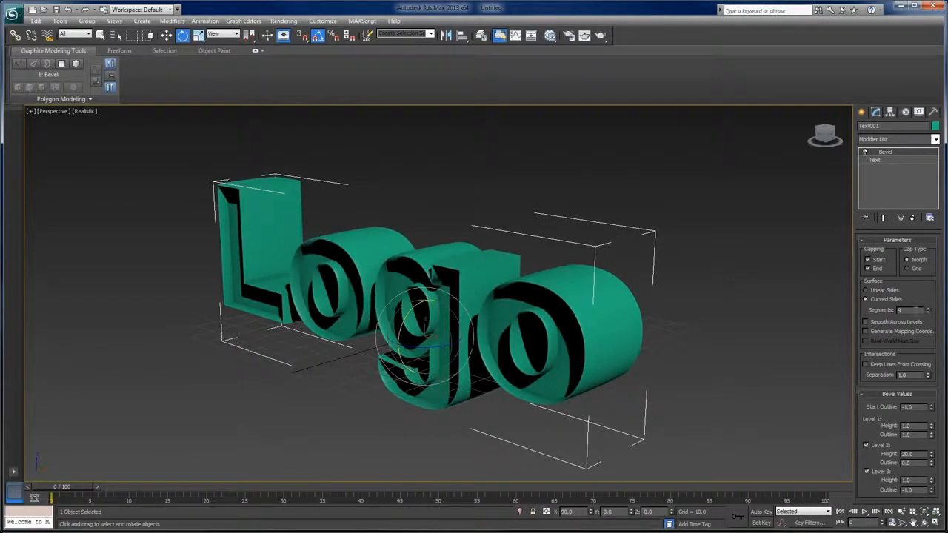
pyautogui.click(927, 308)
pyautogui.hotkey('ctrl', 'z')
pyautogui.hotkey('ctrl', 'z')
pyautogui.hotkey('ctrl', 'z')
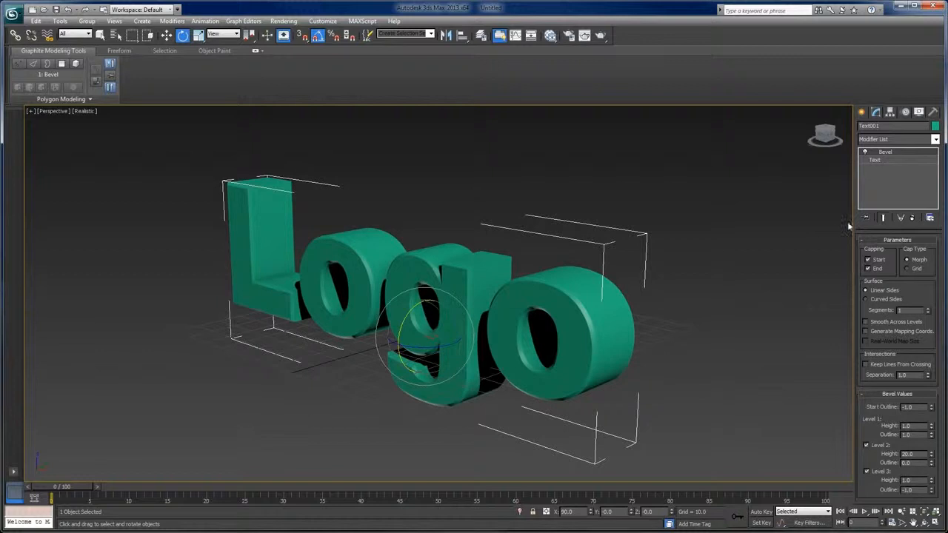
# Rename the text object as TextLogo and activate the Move tool.
pyautogui.click(883, 127)
pyautogui.write('Te')
pyautogui.press('w')
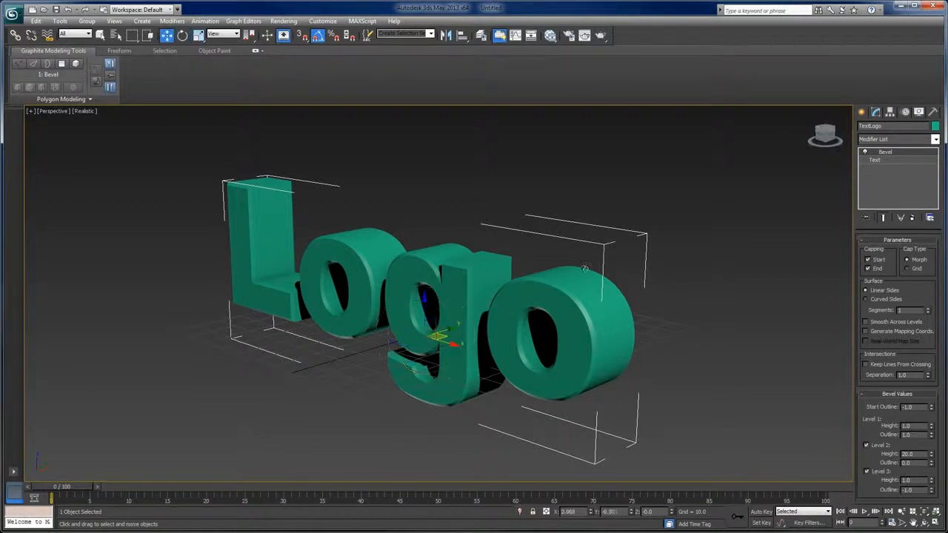
# Test moving the text vertically, return it to its place, and add a Slice modifier above Bevel.
pyautogui.moveTo(423, 303); pyautogui.dragTo(437, 458)
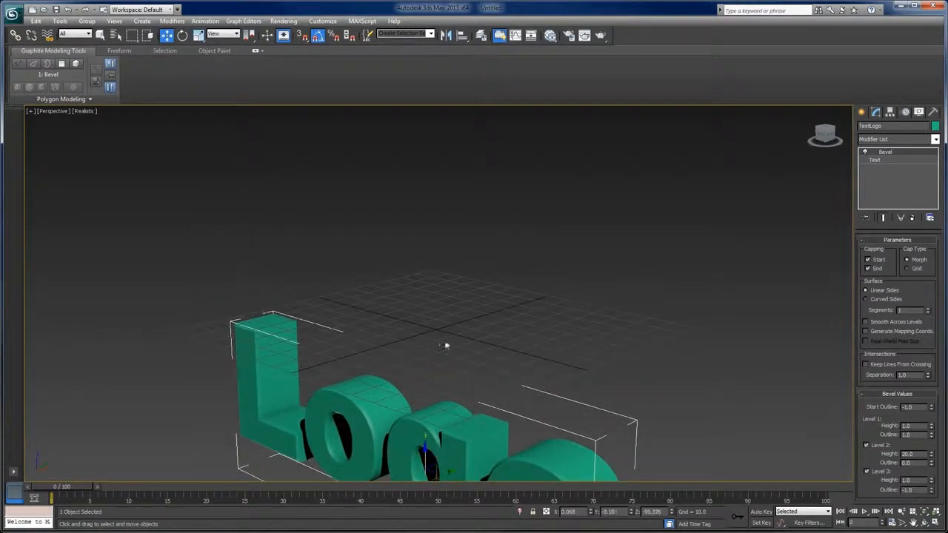
pyautogui.moveTo(424, 451); pyautogui.dragTo(413, 306)
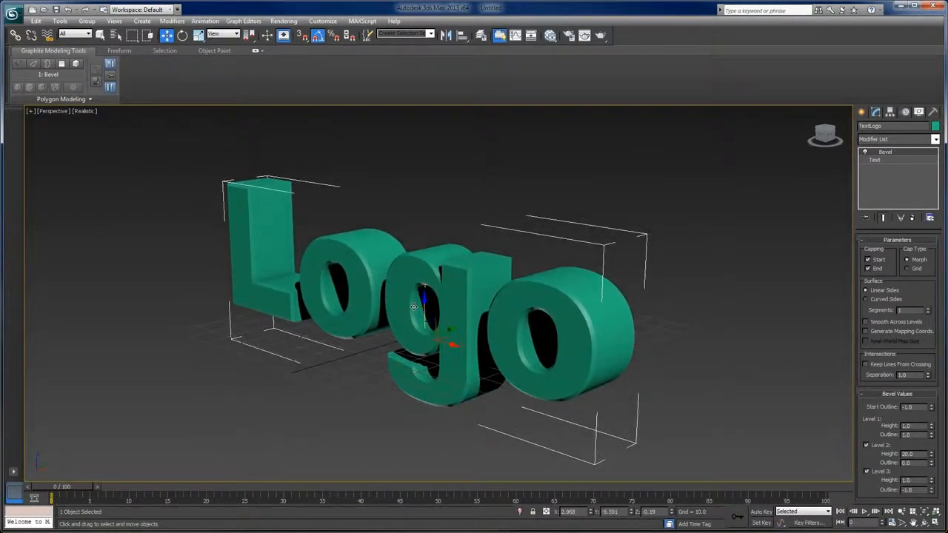
pyautogui.click(934, 140)
pyautogui.moveTo(939, 175); pyautogui.dragTo(938, 326)
pyautogui.click(886, 451)
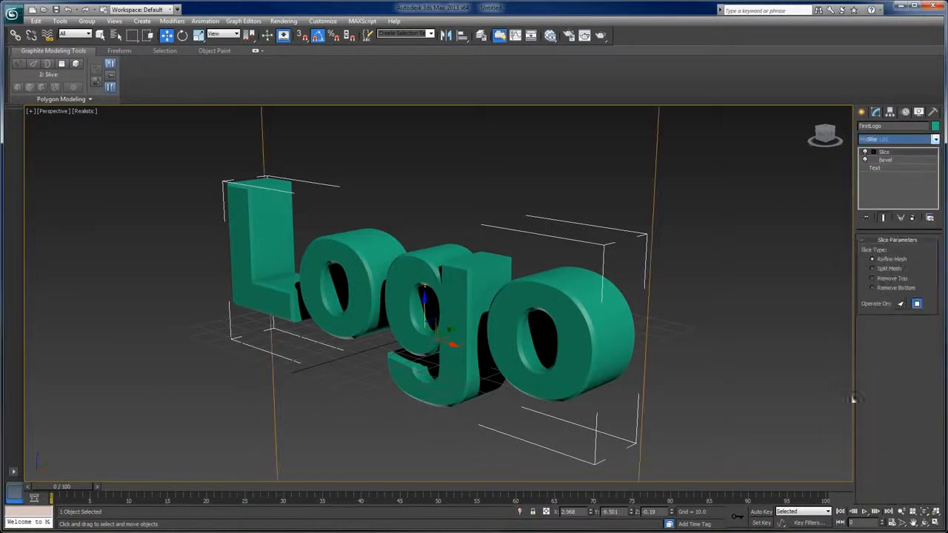
# Rotate the Slice modifier's Slice Plane 90 degrees so that it lies horizontally through the text.
pyautogui.keyDown('alt'); pyautogui.moveTo(664, 324); pyautogui.dragTo(626, 319, button='middle'); pyautogui.keyUp('alt')
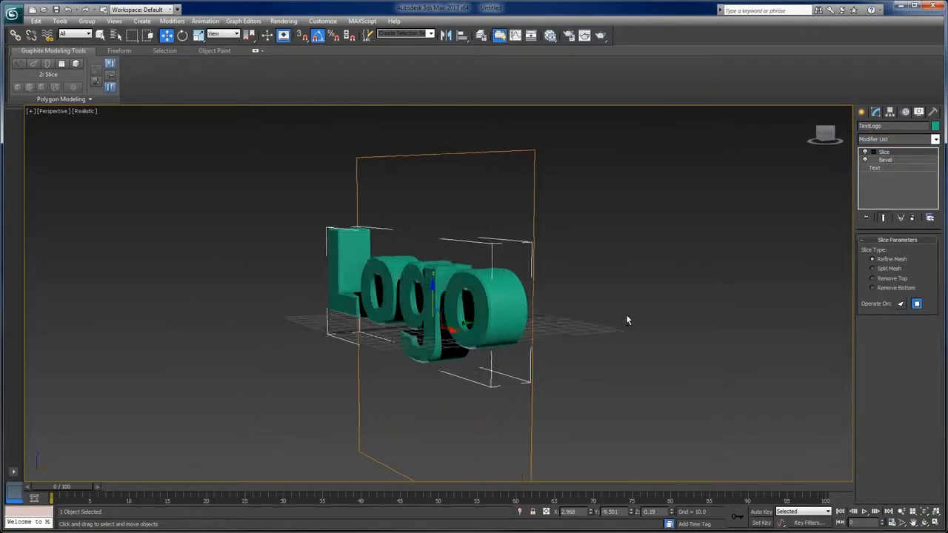
pyautogui.click(872, 152)
pyautogui.click(899, 160)
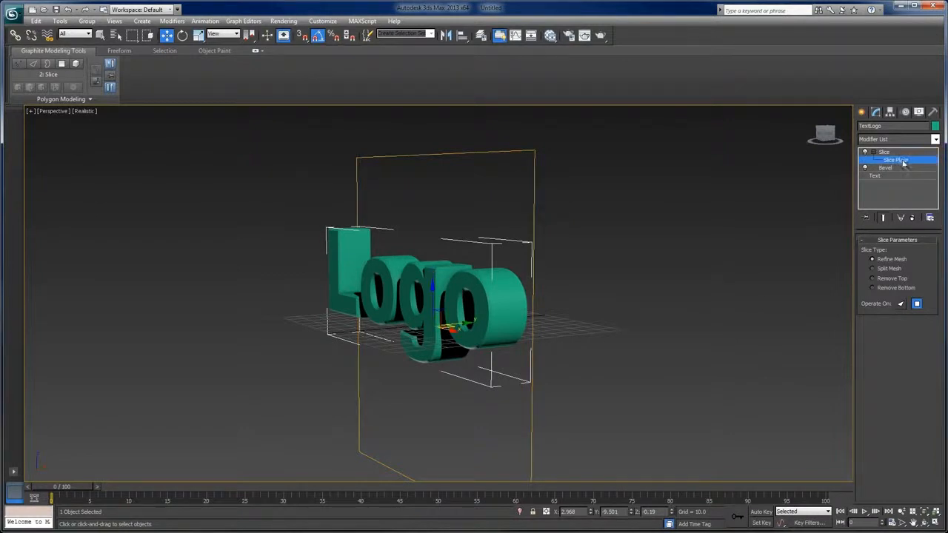
pyautogui.press('e')
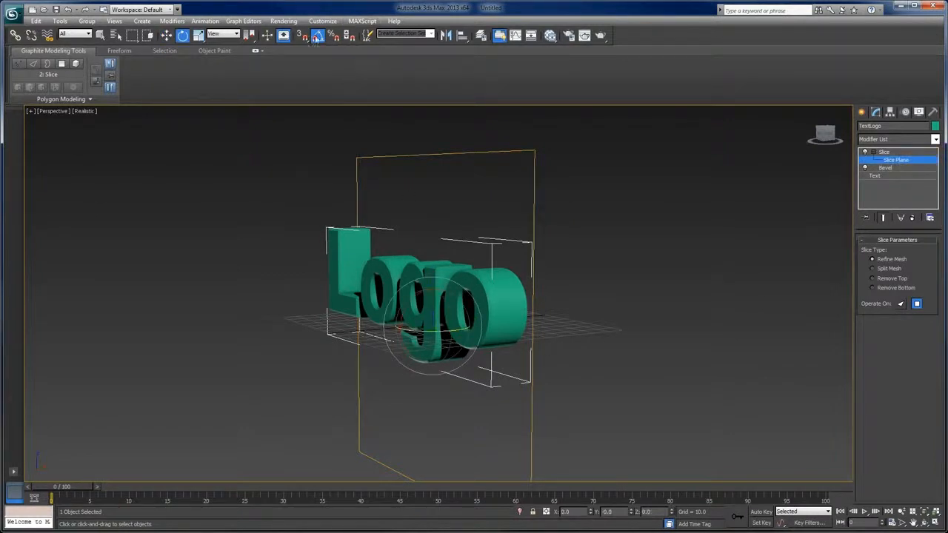
pyautogui.moveTo(408, 301); pyautogui.dragTo(470, 287)
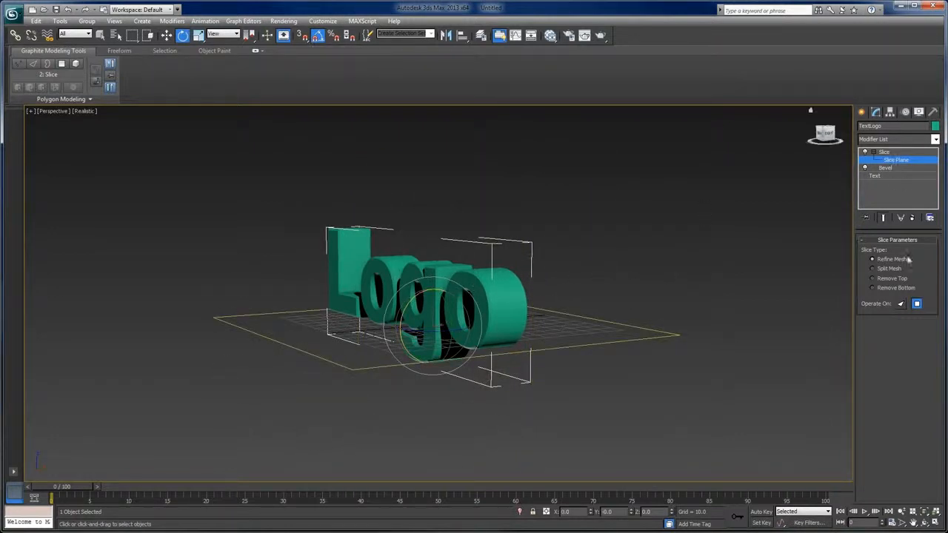
# Try the Remove Top slice type and settle on Remove Bottom to cut away the part below the plane.
pyautogui.click(872, 278)
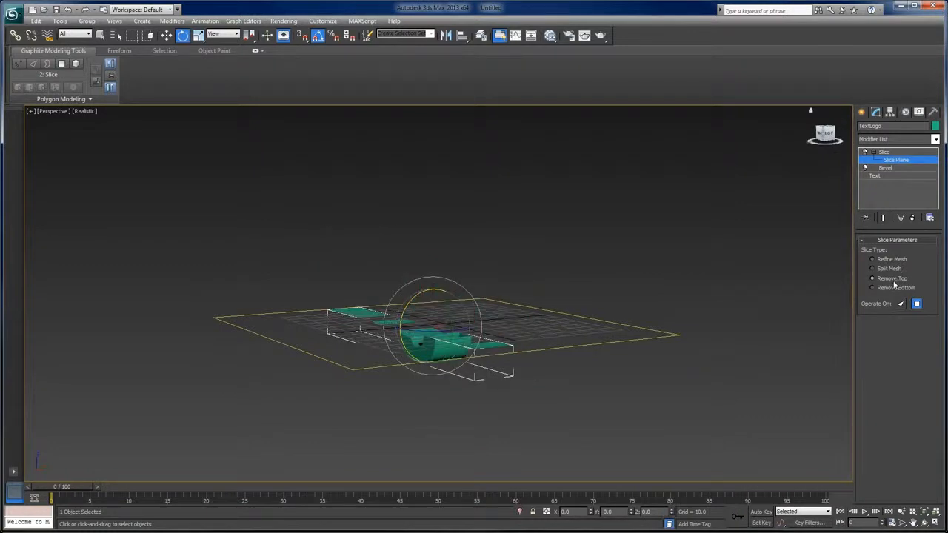
pyautogui.click(893, 286)
pyautogui.keyDown('alt'); pyautogui.moveTo(579, 290); pyautogui.dragTo(618, 301, button='middle'); pyautogui.keyUp('alt')
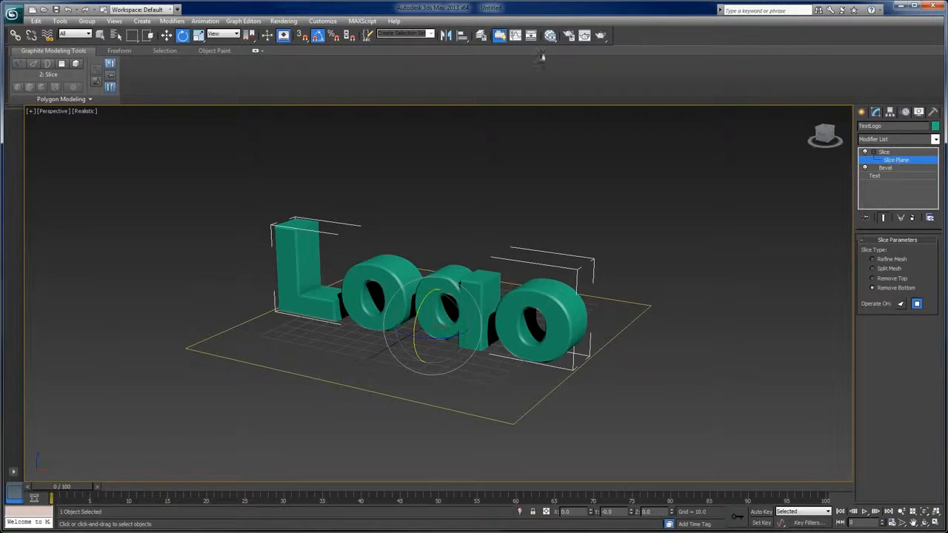
# Lower the Slice Plane with the Move tool in two stages to a Z position of about -25.
pyautogui.click(166, 35)
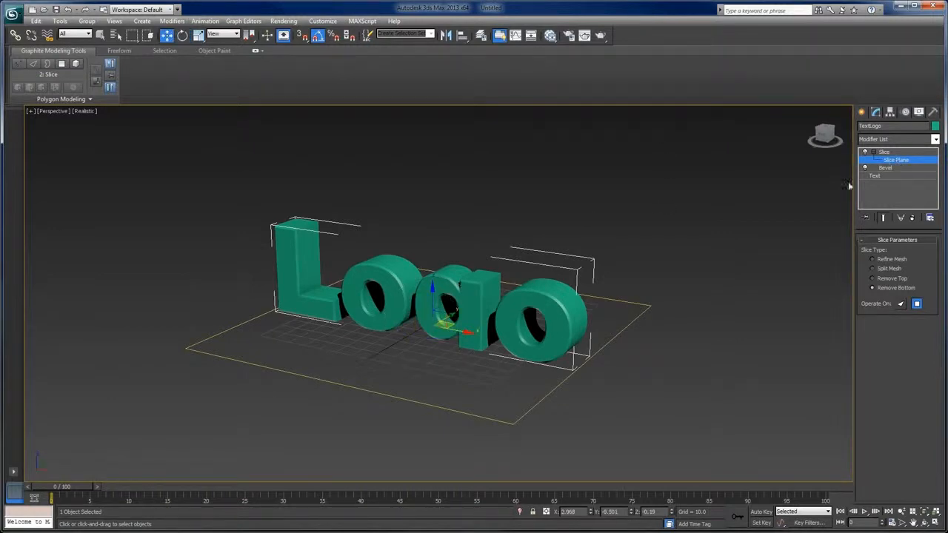
pyautogui.moveTo(432, 295); pyautogui.dragTo(453, 328)
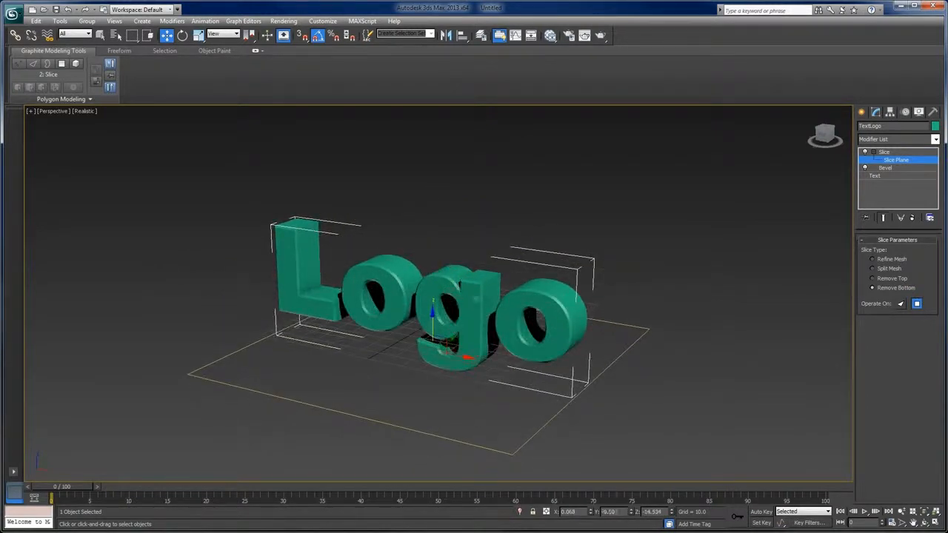
pyautogui.keyDown('alt'); pyautogui.moveTo(474, 300); pyautogui.dragTo(479, 320, button='middle'); pyautogui.keyUp('alt')
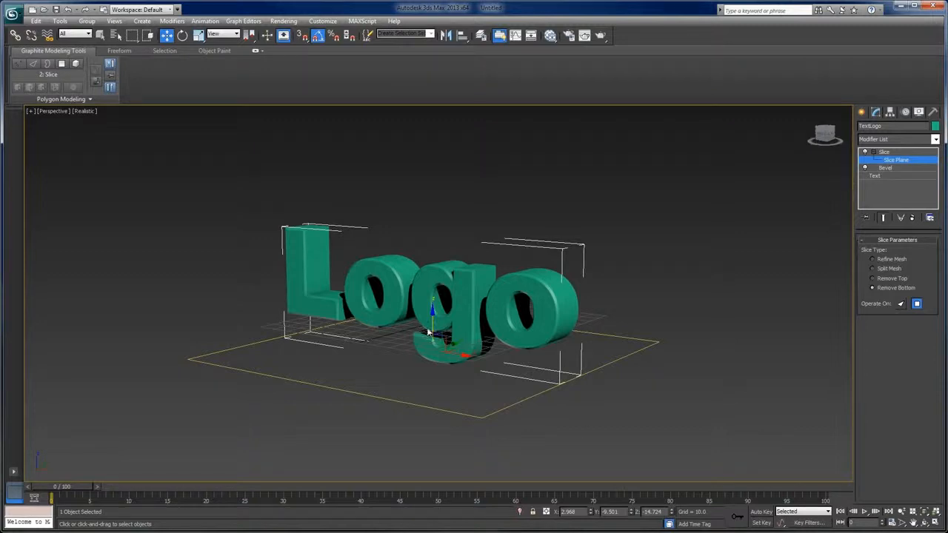
pyautogui.moveTo(432, 315); pyautogui.dragTo(423, 338)
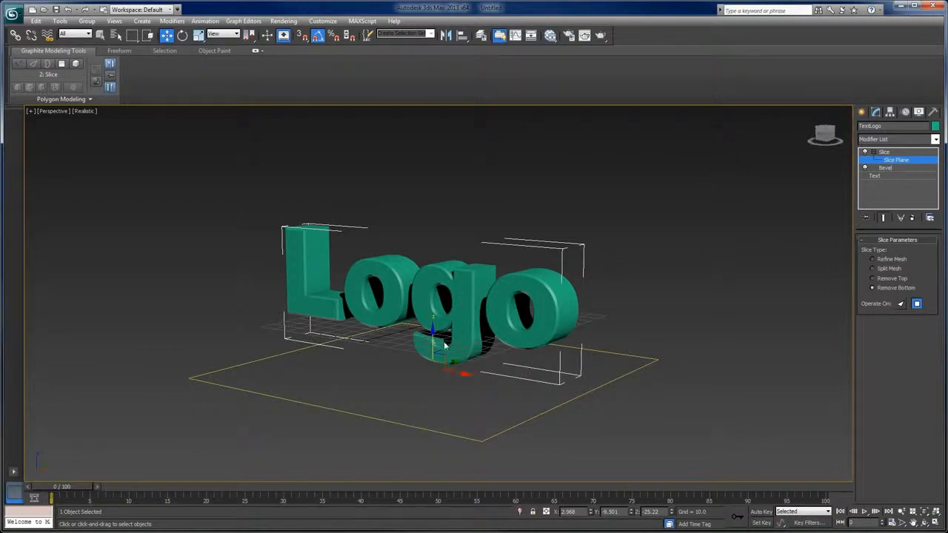
pyautogui.moveTo(455, 343)
pyautogui.keyDown('alt'); pyautogui.mouseDown(button='middle')
pyautogui.moveTo(496, 338)
pyautogui.moveTo(490, 333)
pyautogui.moveTo(457, 359)
pyautogui.mouseUp(button='middle'); pyautogui.keyUp('alt')
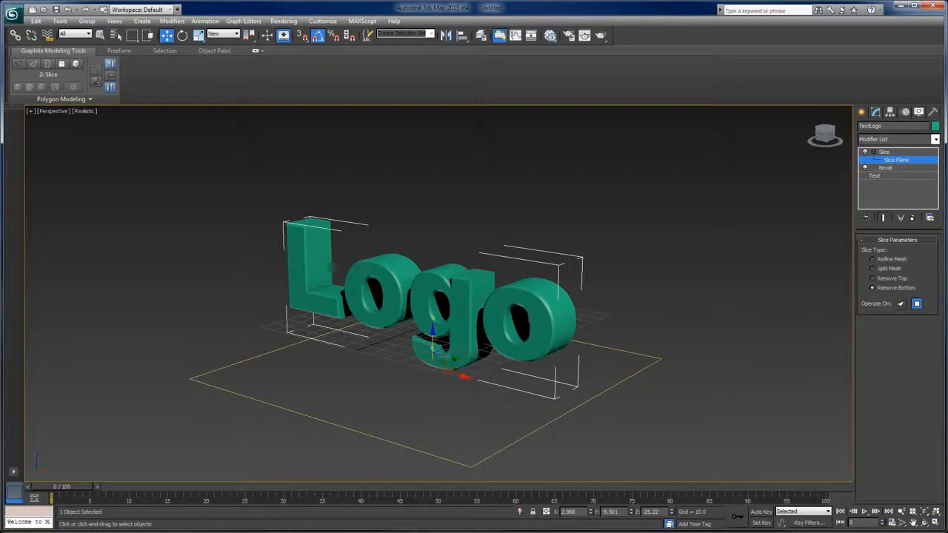
# Reset the Slice Plane's X, Y and Z position to 0.
pyautogui.rightClick(631, 512)
pyautogui.rightClick(670, 511)
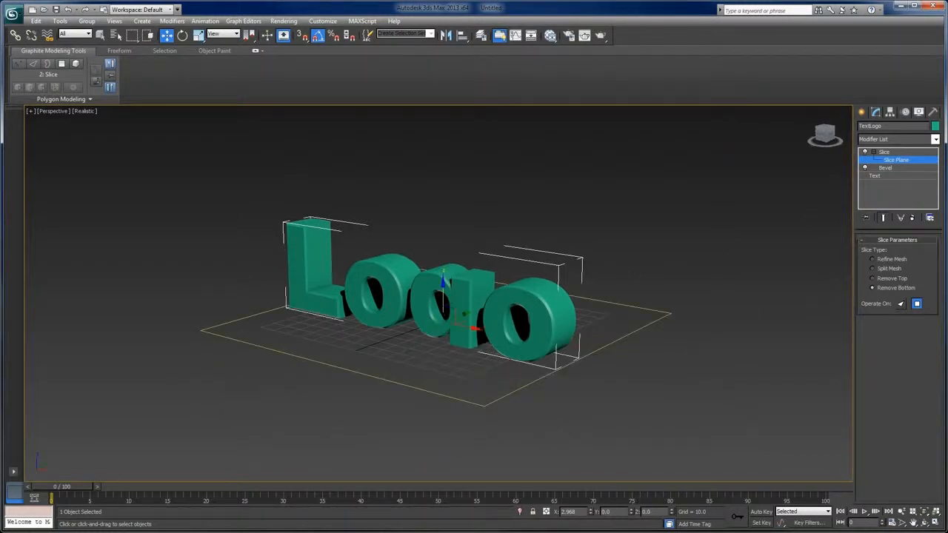
pyautogui.rightClick(590, 512)
pyautogui.moveTo(443, 340)
pyautogui.keyDown('alt'); pyautogui.mouseDown(button='middle')
pyautogui.moveTo(484, 332)
pyautogui.moveTo(484, 349)
pyautogui.moveTo(449, 354)
pyautogui.mouseUp(button='middle'); pyautogui.keyUp('alt')
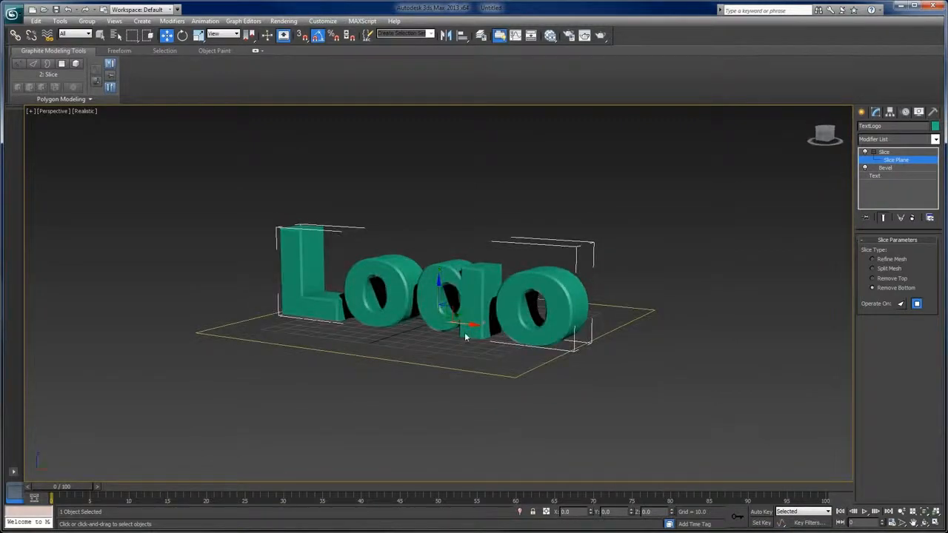
# Leave the Slice Plane sub-object level and set the TextLogo object's X, Y and Z position to 0.
pyautogui.click(882, 152)
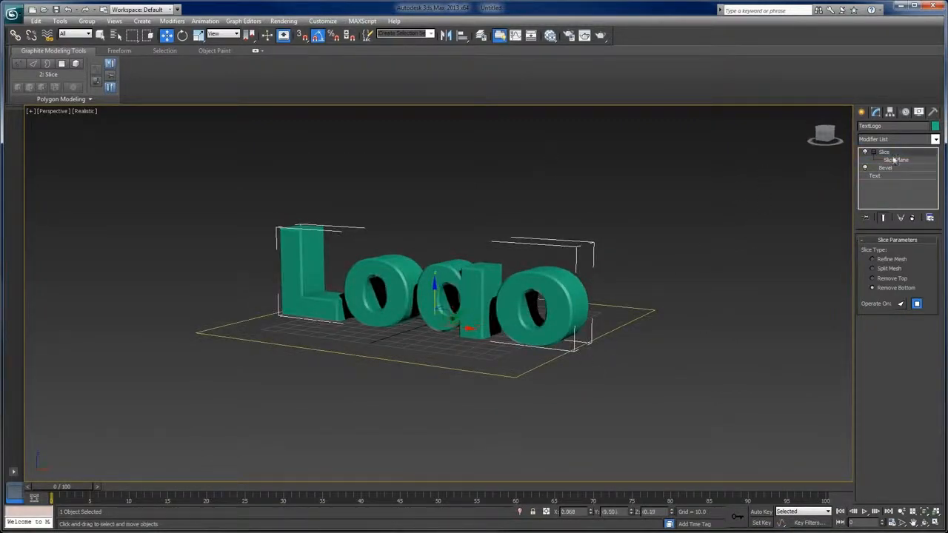
pyautogui.rightClick(591, 513)
pyautogui.rightClick(630, 513)
pyautogui.rightClick(671, 513)
pyautogui.keyDown('alt'); pyautogui.moveTo(541, 381); pyautogui.dragTo(545, 406, button='middle'); pyautogui.keyUp('alt')
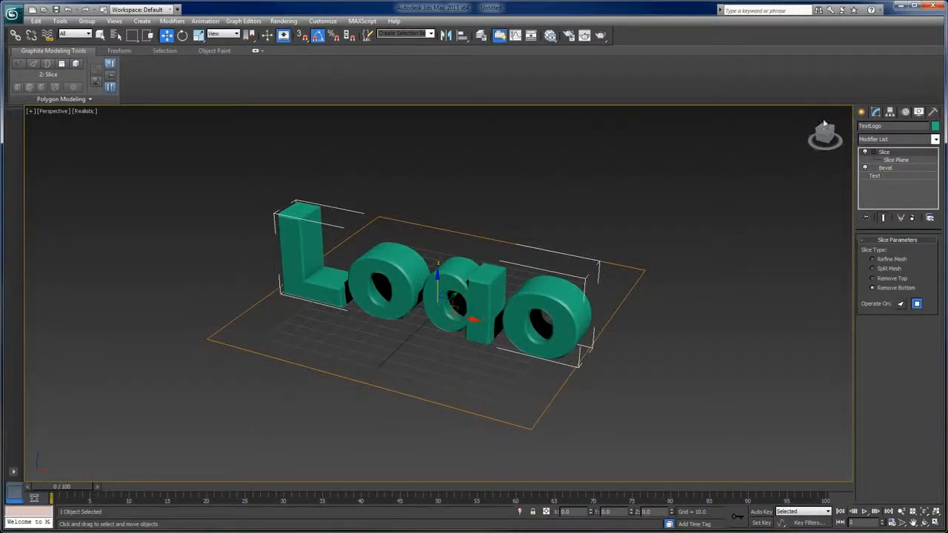
# Create an ExposeTransform helper on the ground beside the last letter of the logo.
pyautogui.click(862, 112)
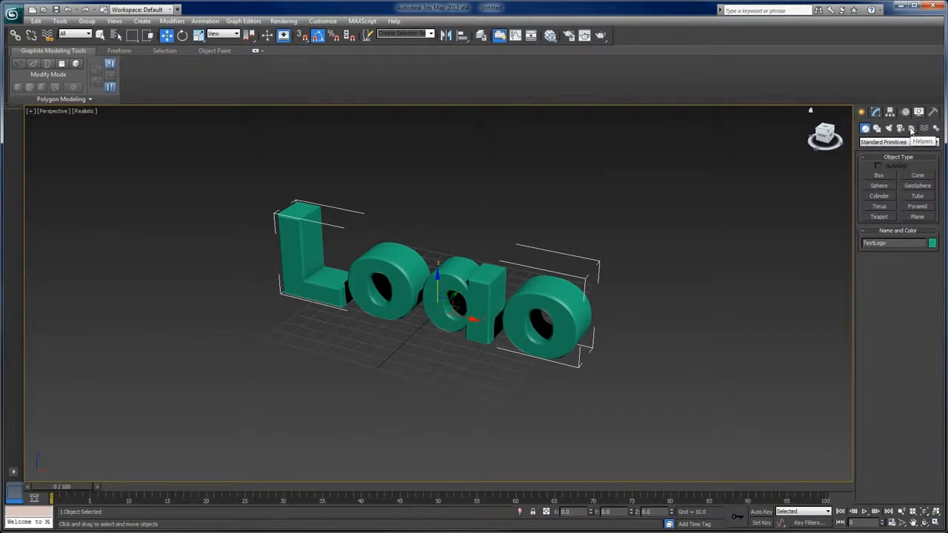
pyautogui.click(912, 128)
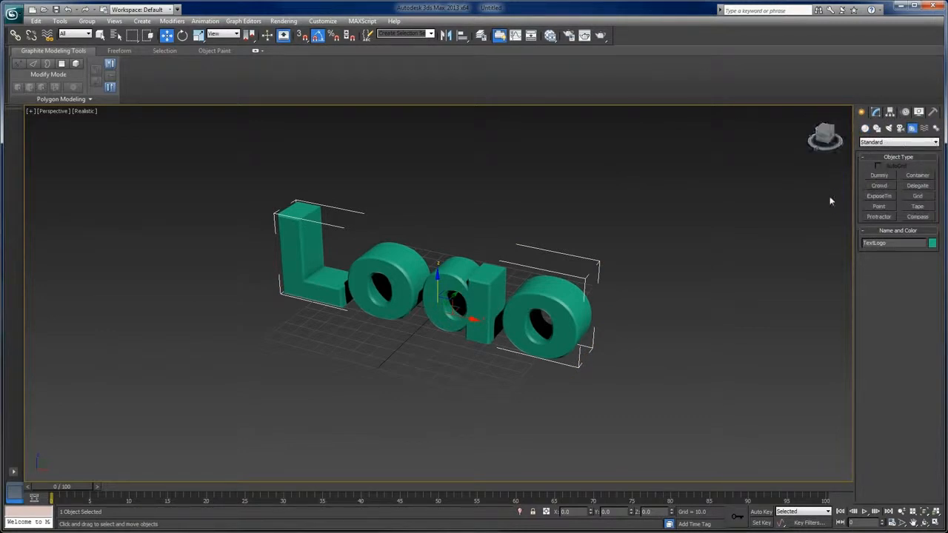
pyautogui.click(877, 199)
pyautogui.click(731, 275)
pyautogui.moveTo(723, 331)
pyautogui.mouseDown()
pyautogui.moveTo(715, 338)
pyautogui.moveTo(724, 334)
pyautogui.mouseUp()
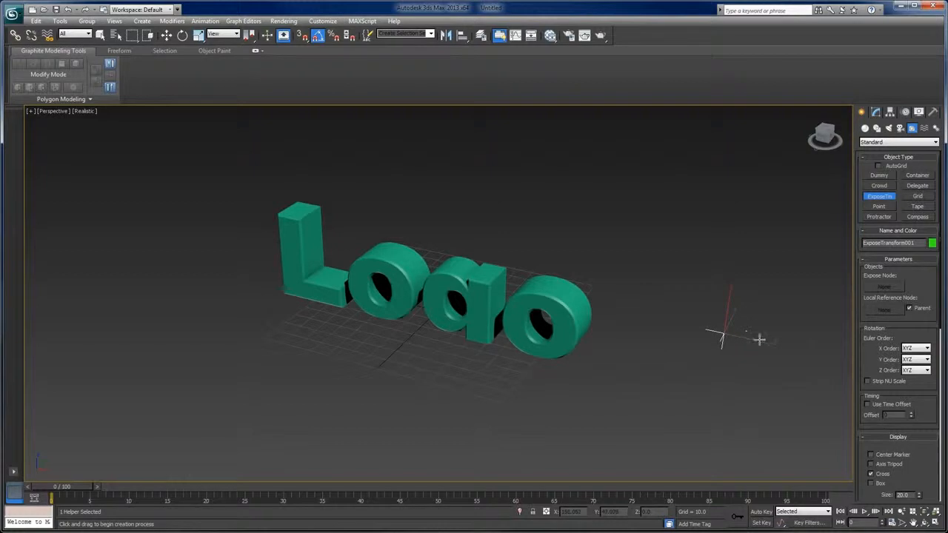
pyautogui.keyDown('alt'); pyautogui.moveTo(711, 368); pyautogui.dragTo(711, 345, button='middle'); pyautogui.keyUp('alt')
# Assign TextLogo as the Expose Node in the ExposeTransform helper's parameters.
pyautogui.click(875, 111)
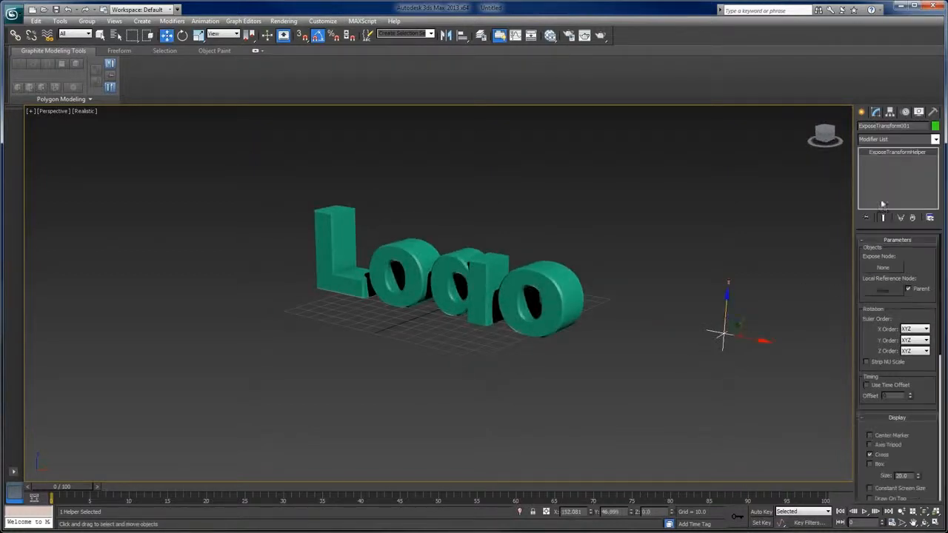
pyautogui.click(892, 268)
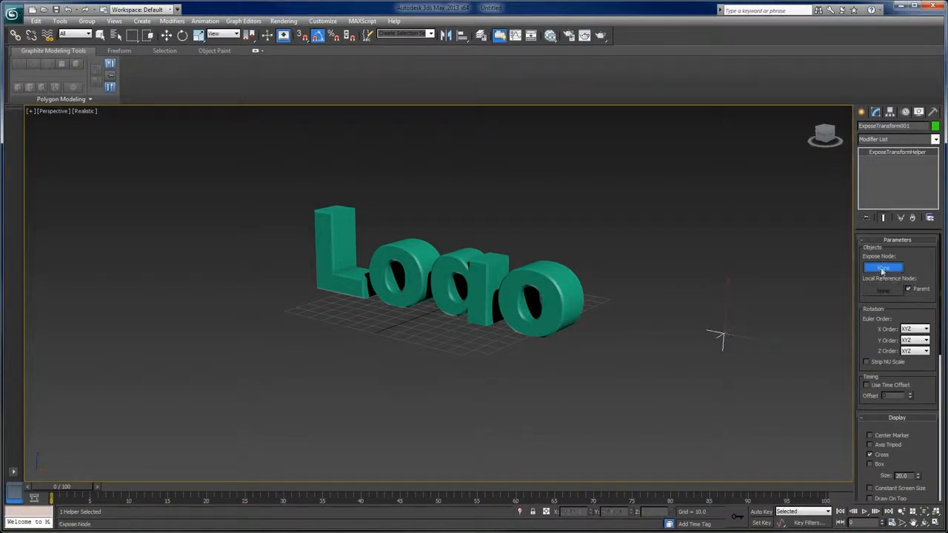
pyautogui.click(545, 275)
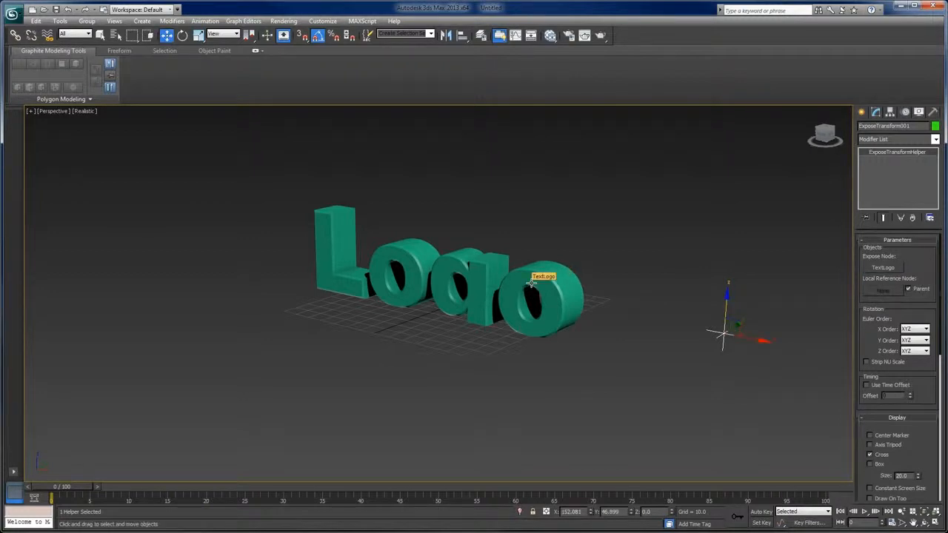
# Raise the text to a Z height of about 31.4 and lower it to about 13.7, checking the helper's exposed position values each time.
pyautogui.moveTo(913, 437); pyautogui.dragTo(917, 243)
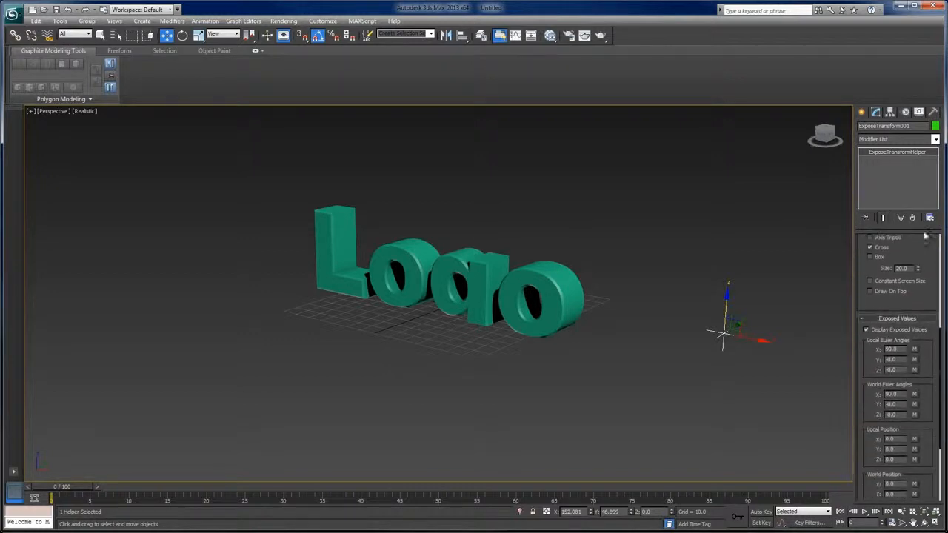
pyautogui.moveTo(928, 376); pyautogui.dragTo(922, 303)
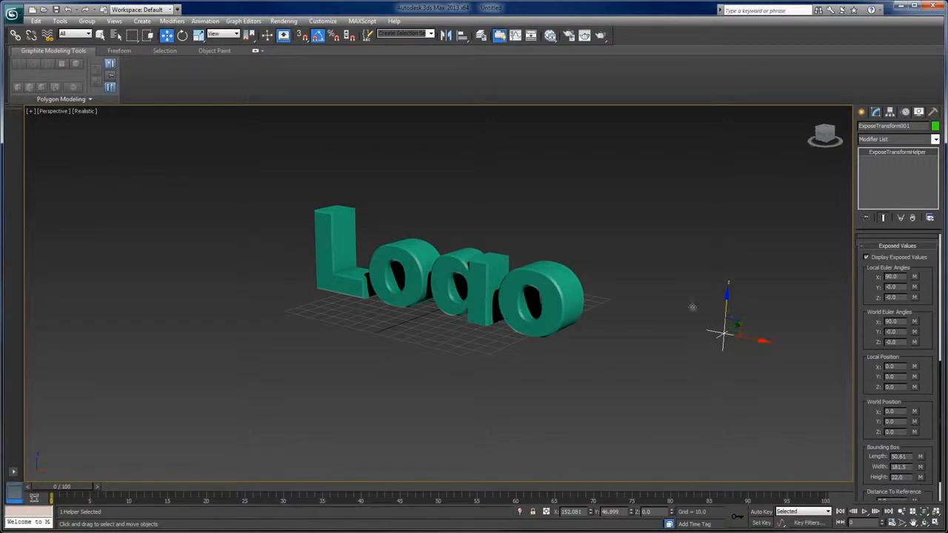
pyautogui.click(481, 273)
pyautogui.moveTo(470, 266); pyautogui.dragTo(471, 213)
pyautogui.click(725, 335)
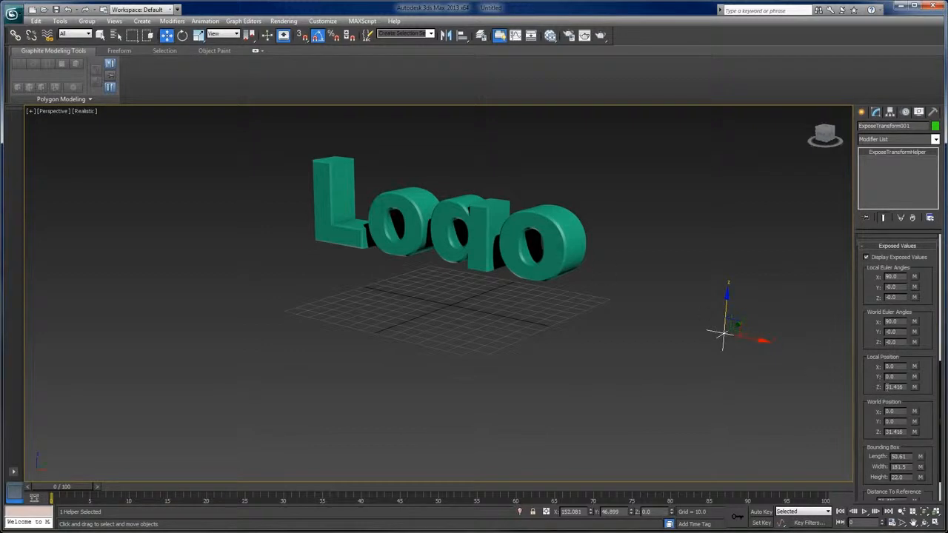
pyautogui.click(516, 237)
pyautogui.moveTo(451, 220); pyautogui.dragTo(462, 255)
pyautogui.click(726, 334)
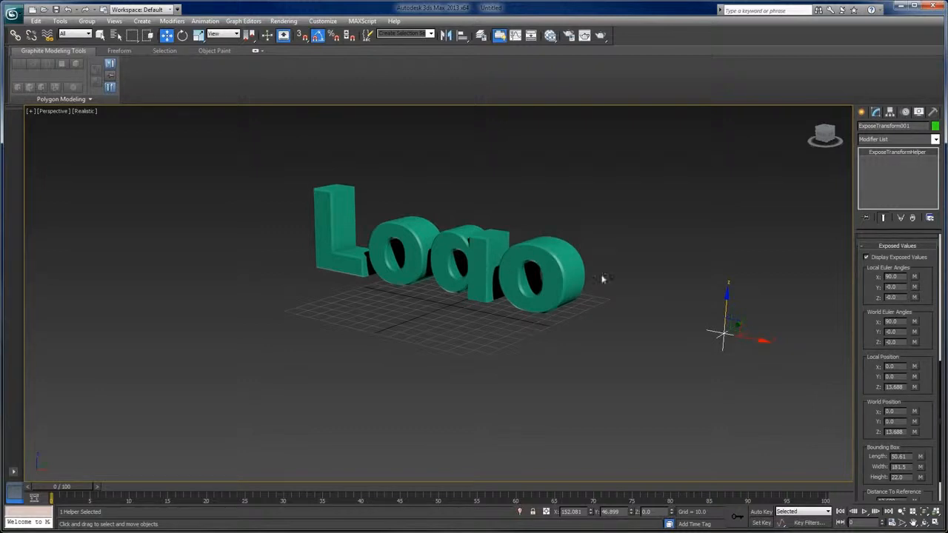
pyautogui.moveTo(869, 432); pyautogui.dragTo(864, 368)
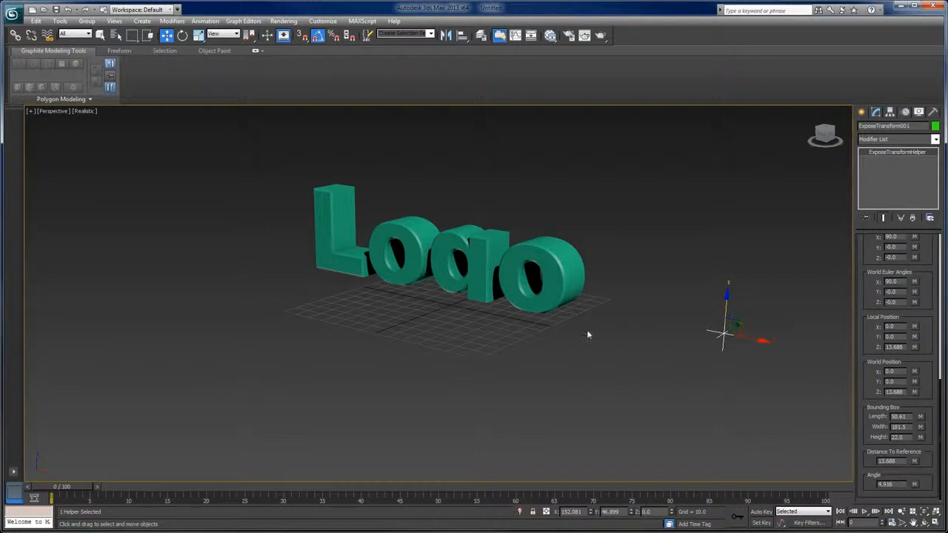
# Move the ExposeTransform helper along X closer to the text, to about X 132.6, and clear the selection.
pyautogui.moveTo(736, 326); pyautogui.dragTo(695, 318)
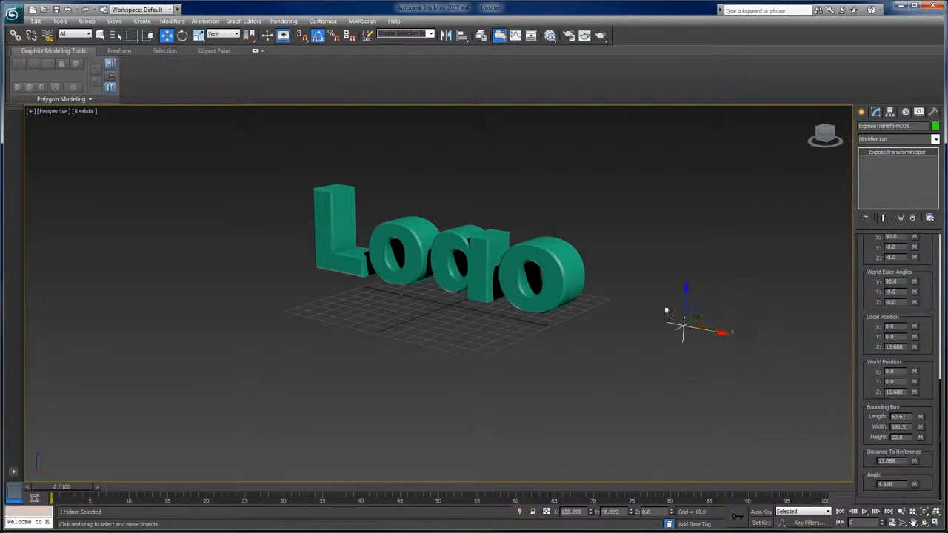
pyautogui.moveTo(592, 313)
pyautogui.keyDown('alt'); pyautogui.mouseDown(button='middle')
pyautogui.moveTo(633, 288)
pyautogui.moveTo(641, 264)
pyautogui.moveTo(603, 323)
pyautogui.mouseUp(button='middle'); pyautogui.keyUp('alt')
pyautogui.click(559, 306)
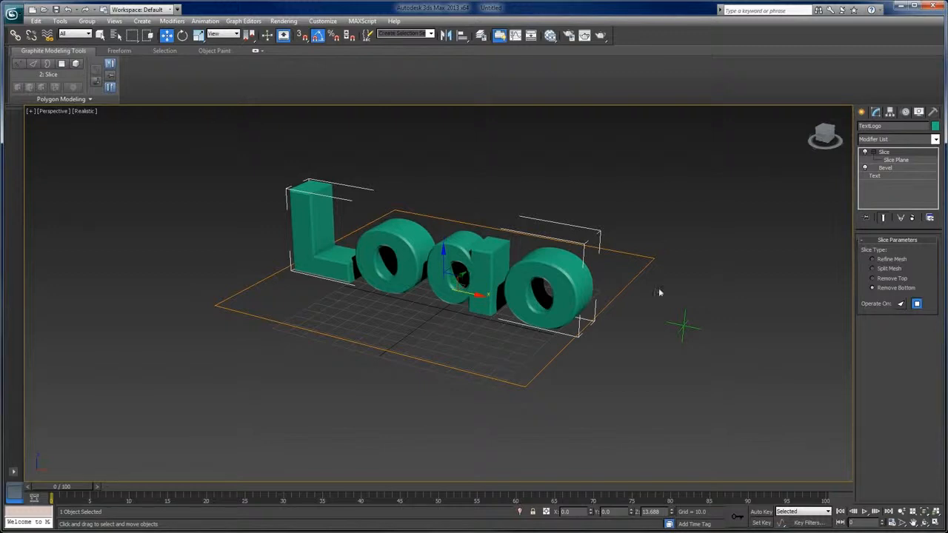
pyautogui.click(682, 264)
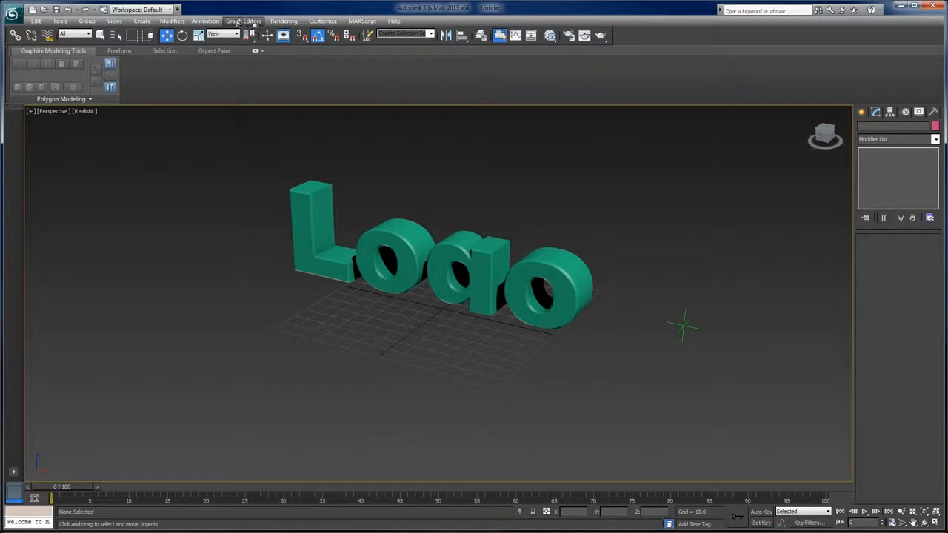
# Bring up the Parameter Wire dialog, enlarge it, and arrange it and the view so the logo stays visible.
pyautogui.click(210, 22)
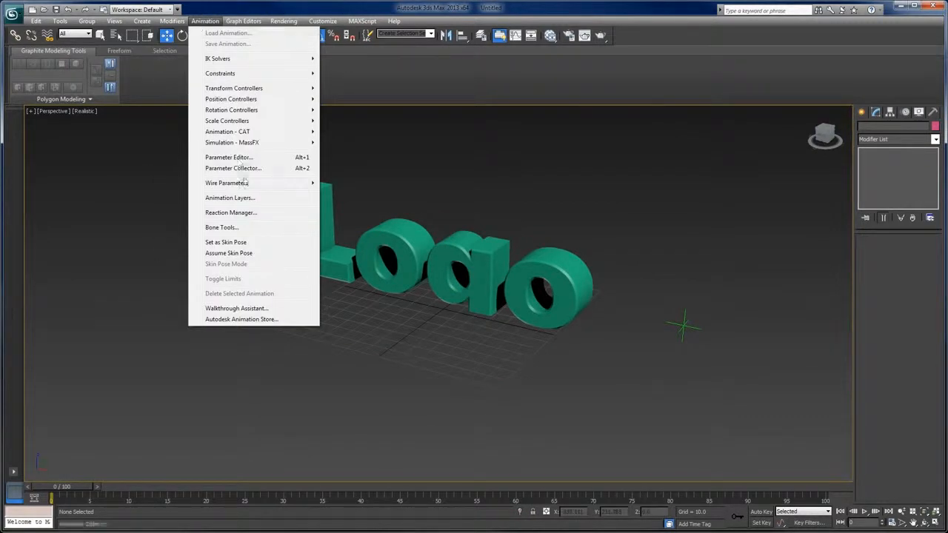
pyautogui.moveTo(243, 185)
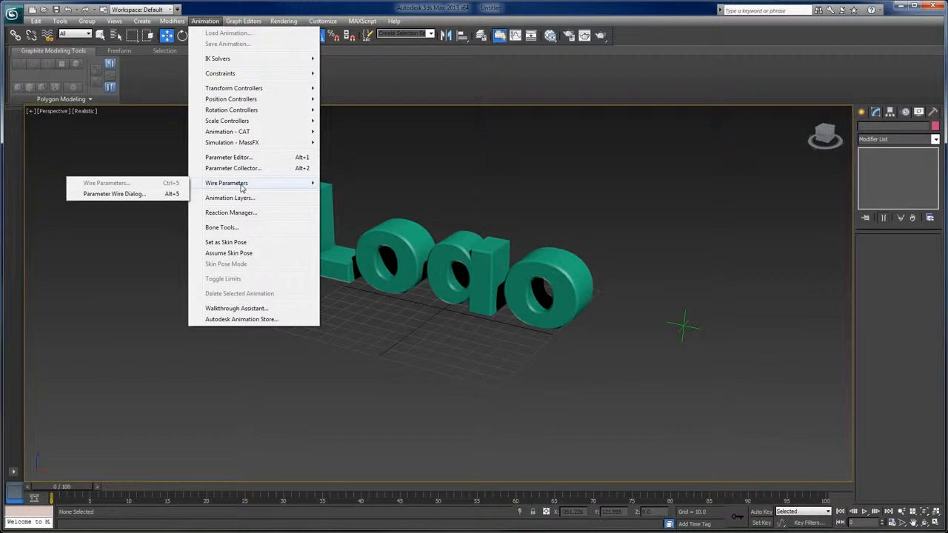
pyautogui.click(137, 194)
pyautogui.moveTo(493, 182); pyautogui.dragTo(234, 72)
pyautogui.keyDown('alt'); pyautogui.moveTo(574, 273); pyautogui.dragTo(481, 275, button='middle'); pyautogui.keyUp('alt')
pyautogui.moveTo(233, 356); pyautogui.dragTo(222, 415)
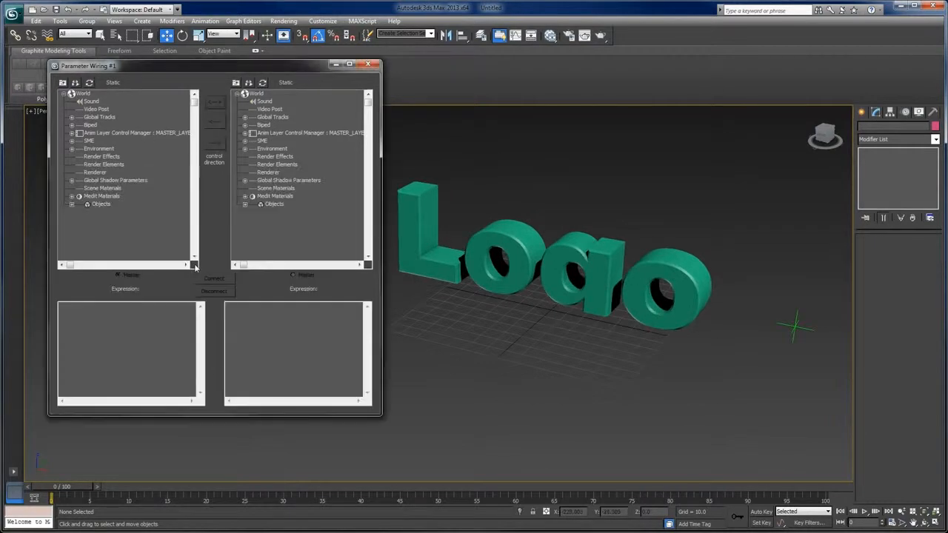
# Expand TextLogo's Slice modifier down to the Slice Plane position tracks and select Y Position as the first wiring parameter.
pyautogui.click(72, 204)
pyautogui.click(87, 212)
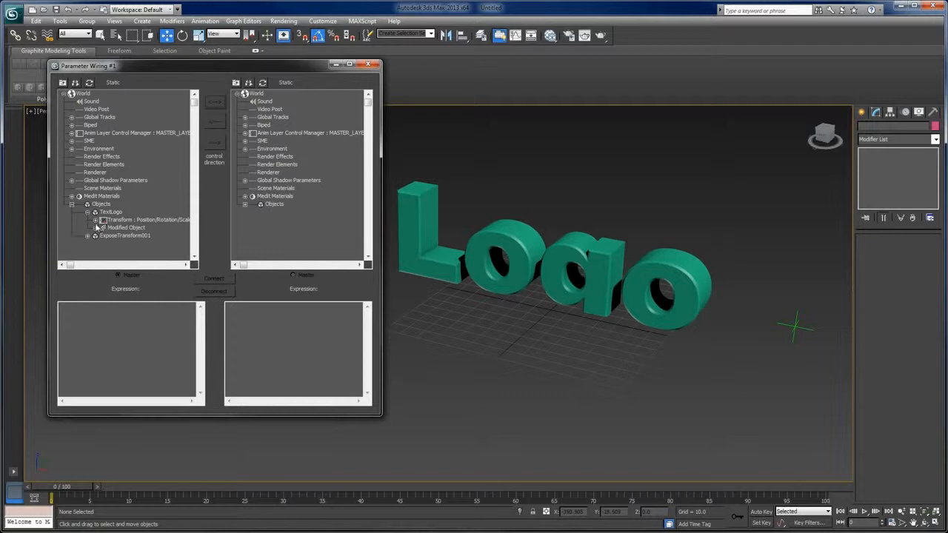
pyautogui.click(103, 228)
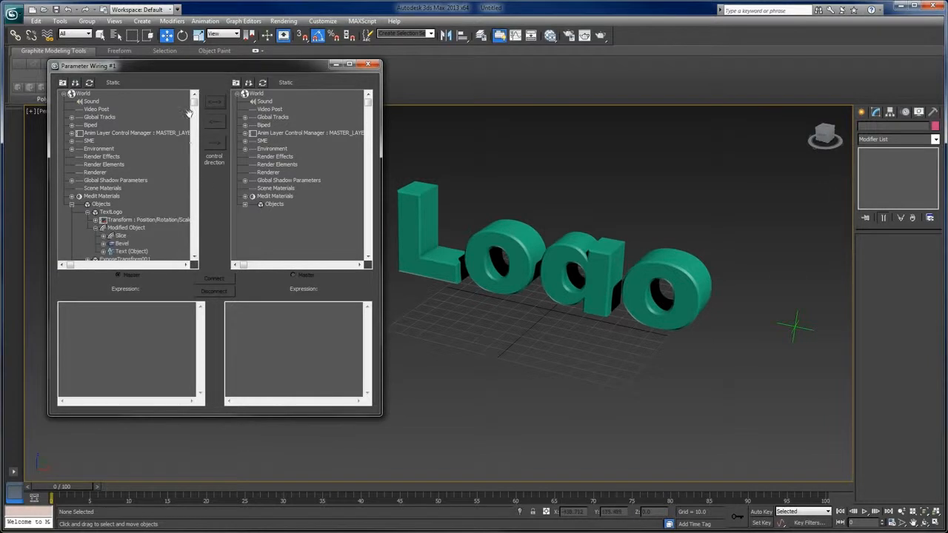
pyautogui.moveTo(195, 103); pyautogui.dragTo(195, 114)
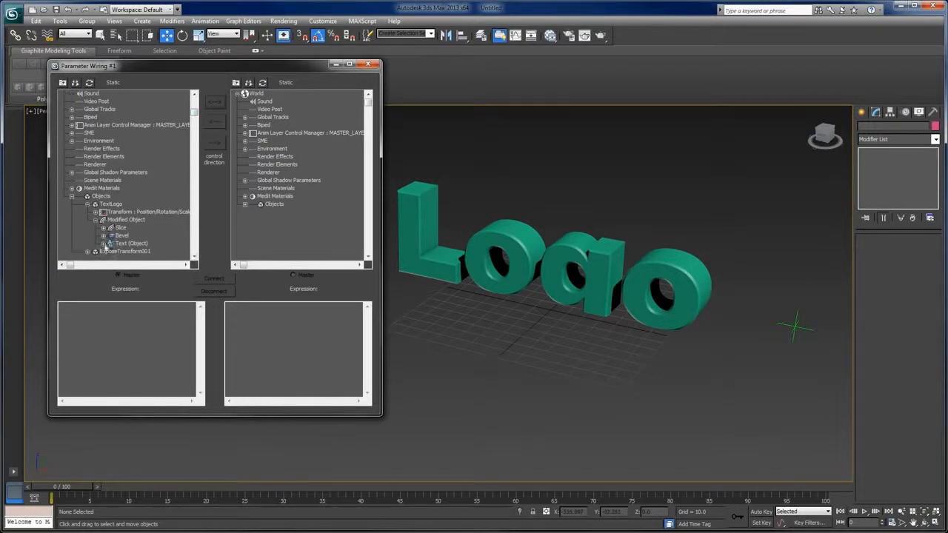
pyautogui.click(102, 227)
pyautogui.click(111, 235)
pyautogui.click(194, 258)
pyautogui.click(194, 258)
pyautogui.click(193, 258)
pyautogui.click(194, 257)
pyautogui.click(119, 212)
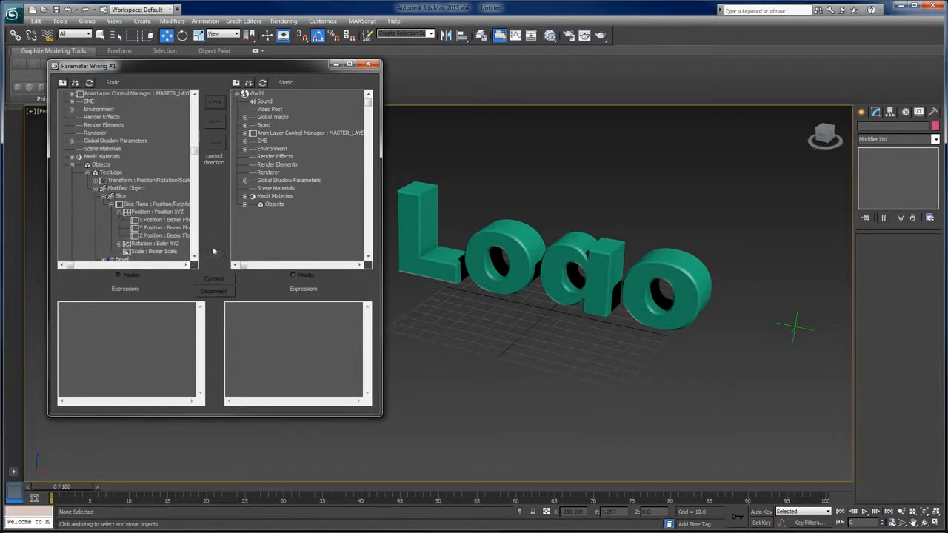
pyautogui.click(156, 229)
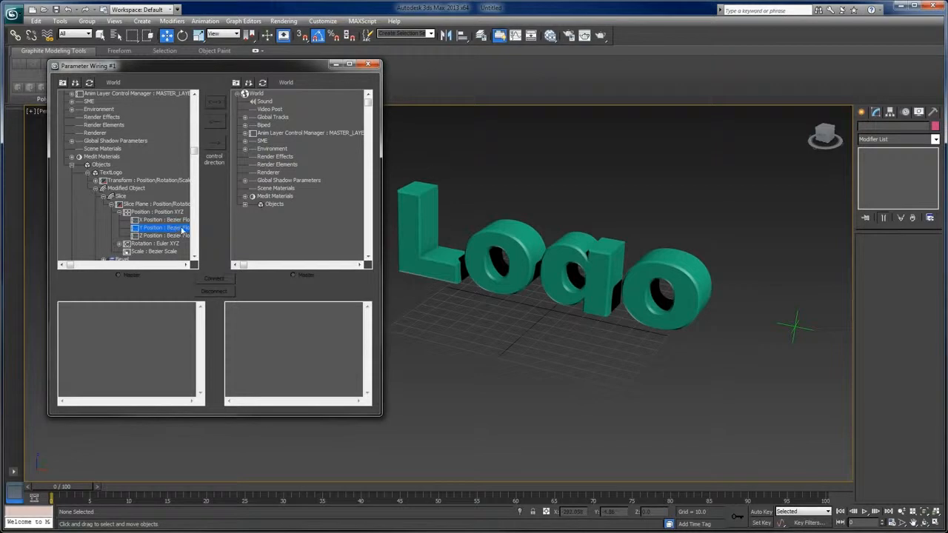
# Expand the ExposeTransform001 helper's object tracks in the second tree and select World Position Z.
pyautogui.click(245, 203)
pyautogui.click(260, 220)
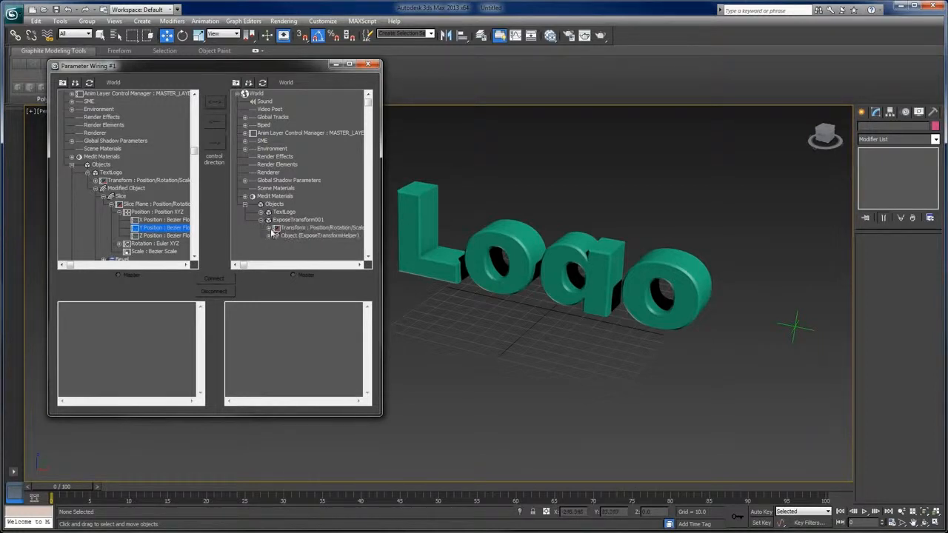
pyautogui.click(269, 236)
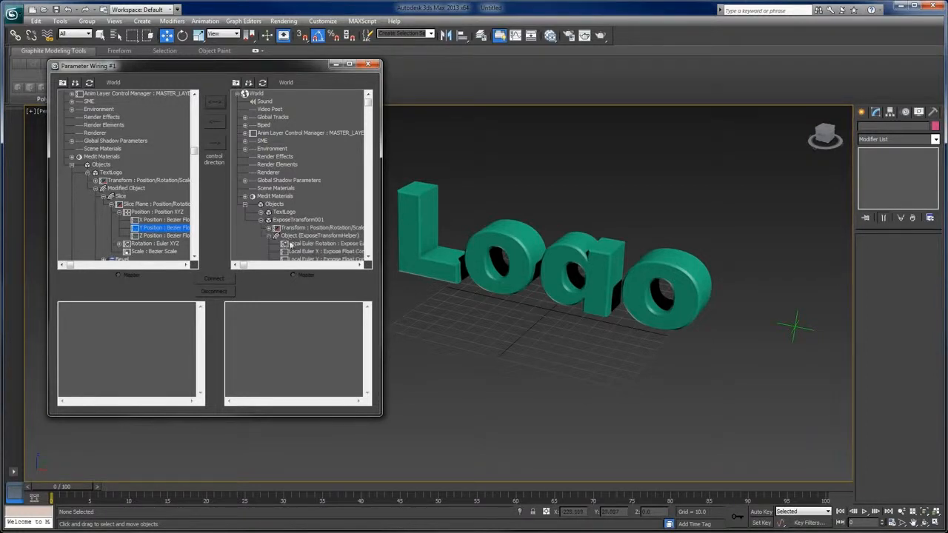
pyautogui.moveTo(369, 106); pyautogui.dragTo(353, 257)
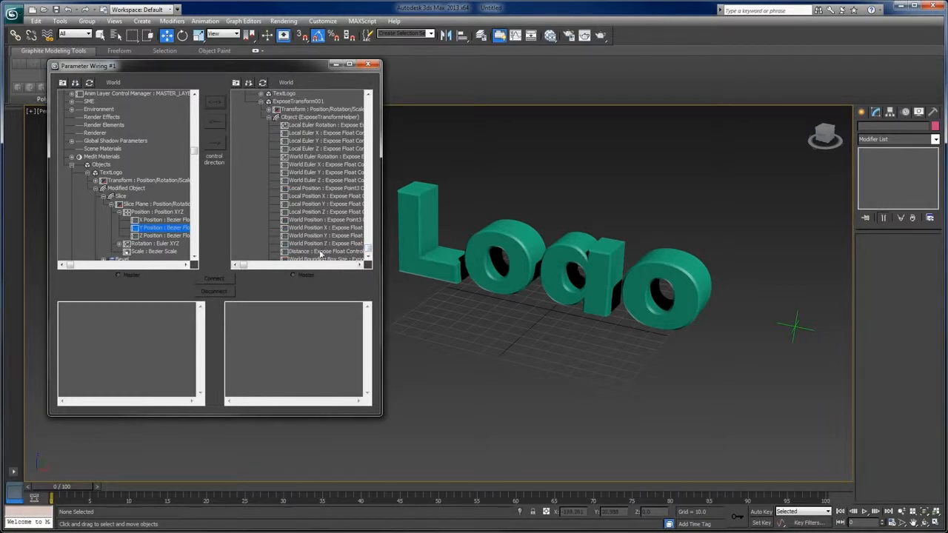
pyautogui.click(320, 243)
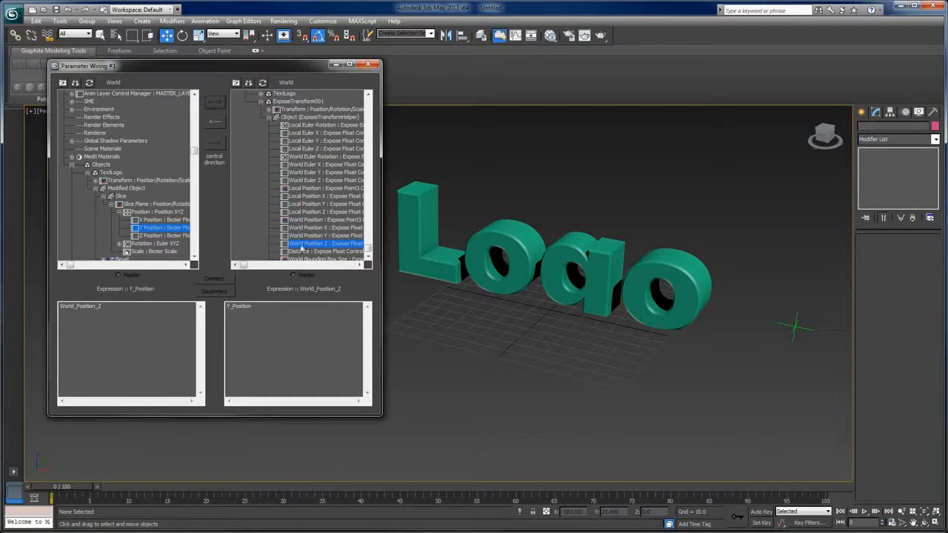
# Wire the slice plane's Y Position one-way so that the helper's World Position Z controls it, with TextLogo selected.
pyautogui.click(541, 252)
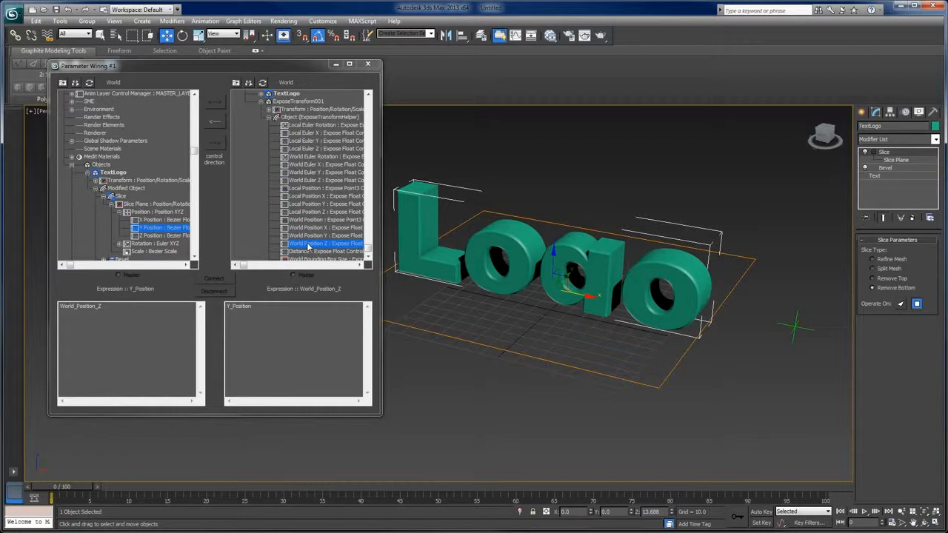
pyautogui.click(150, 236)
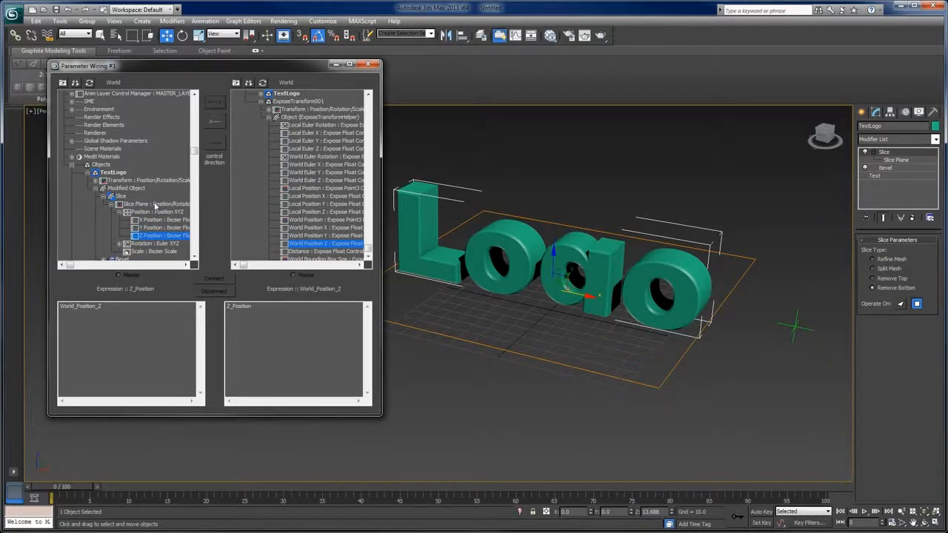
pyautogui.click(146, 229)
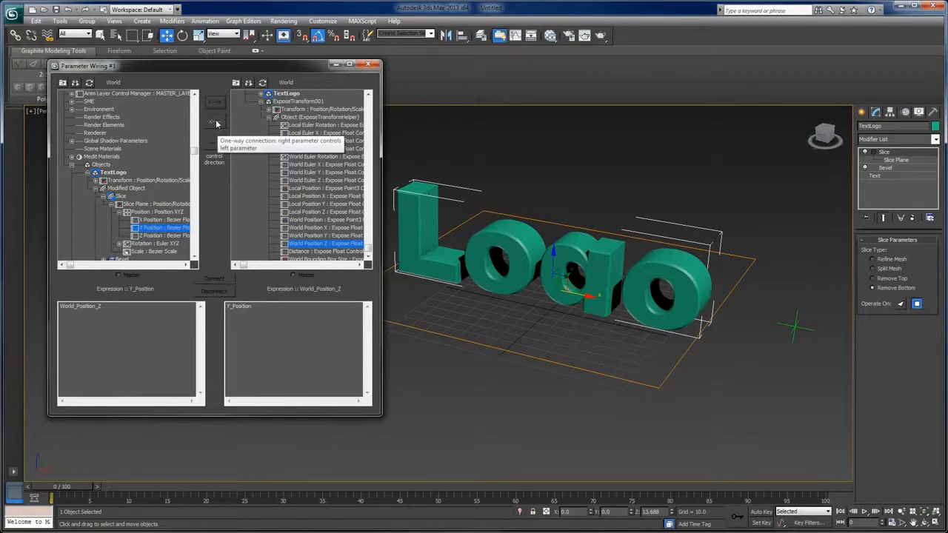
pyautogui.click(216, 124)
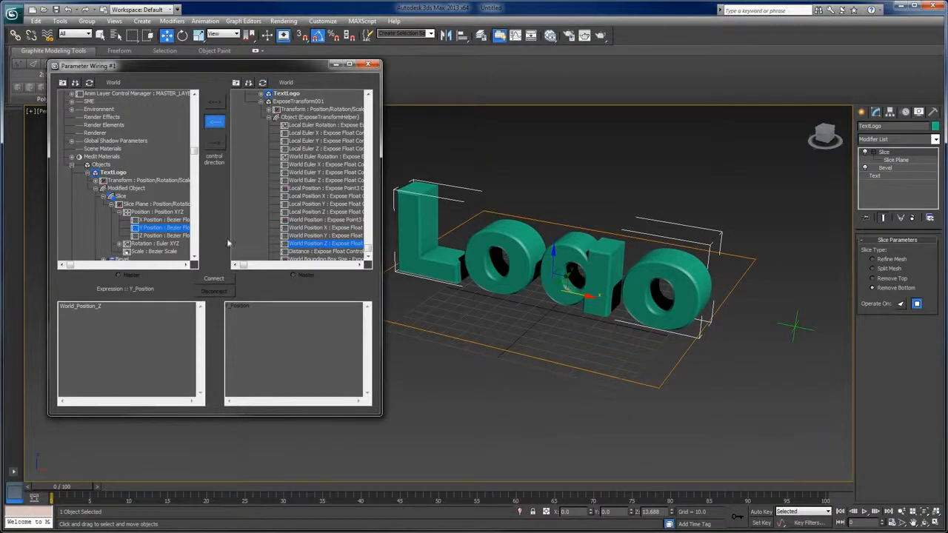
pyautogui.click(215, 279)
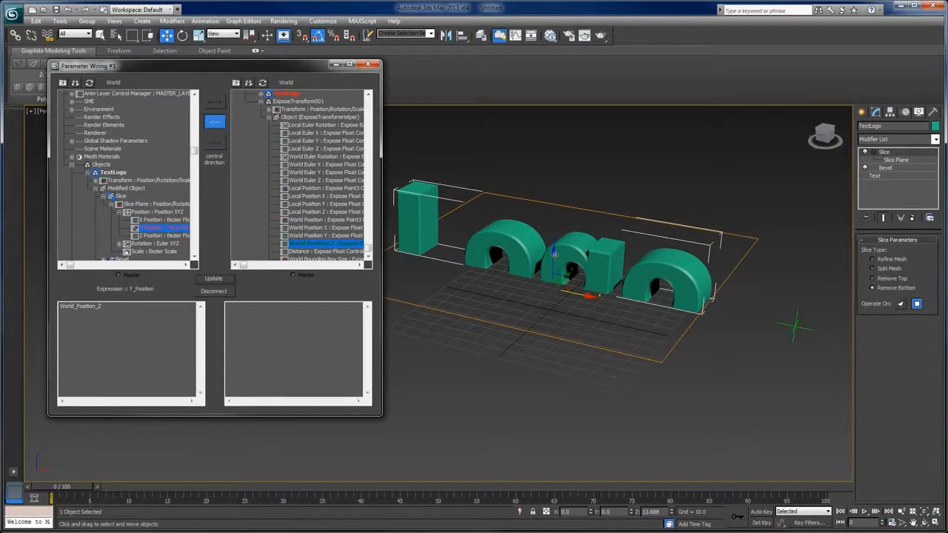
# Test the wiring by moving the text to about Z 11.7, and update the Y Position expression to -World_Position_Z.
pyautogui.moveTo(553, 254); pyautogui.dragTo(553, 276)
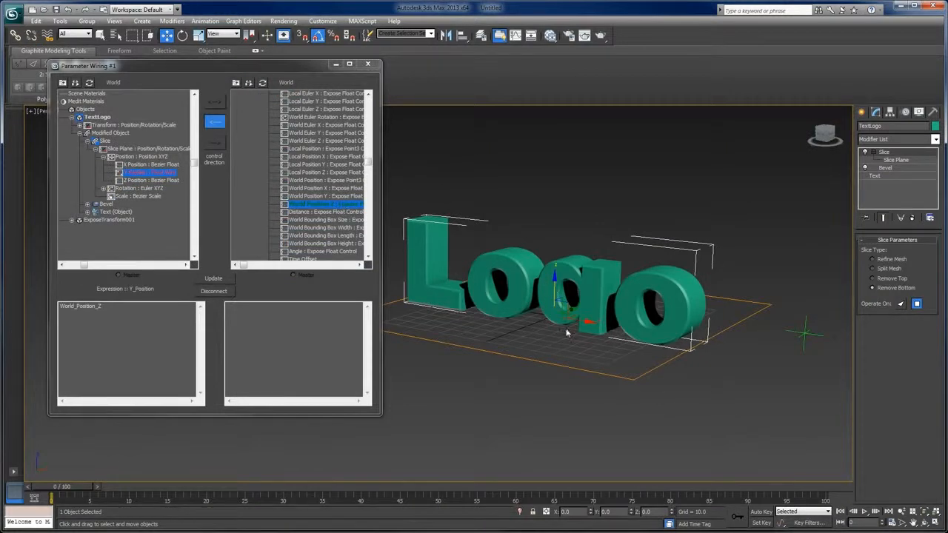
pyautogui.moveTo(554, 285)
pyautogui.mouseDown()
pyautogui.moveTo(559, 263)
pyautogui.moveTo(561, 271)
pyautogui.mouseUp()
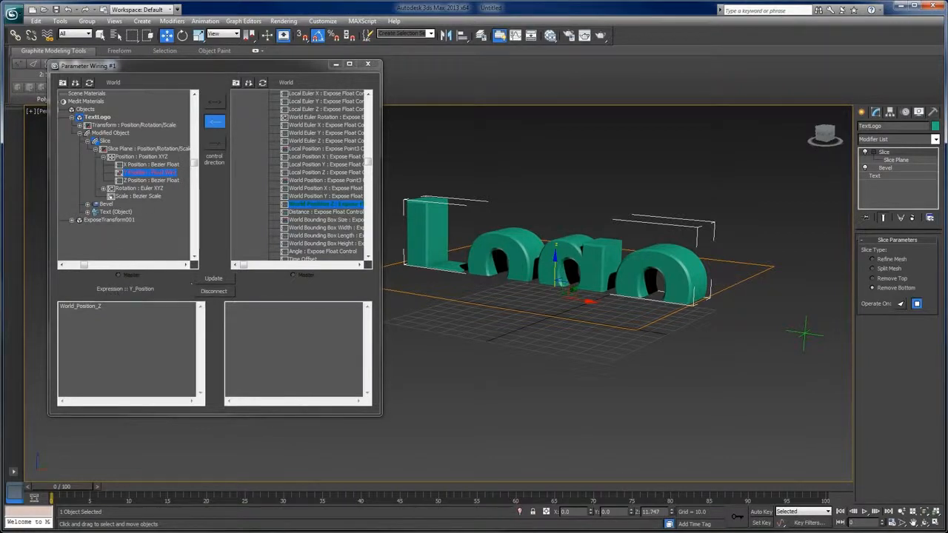
pyautogui.click(62, 306)
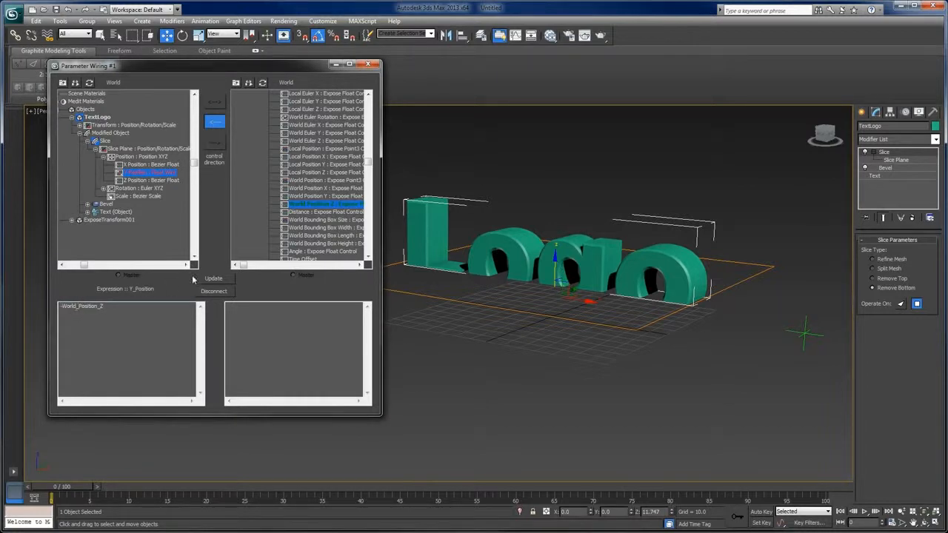
pyautogui.click(215, 279)
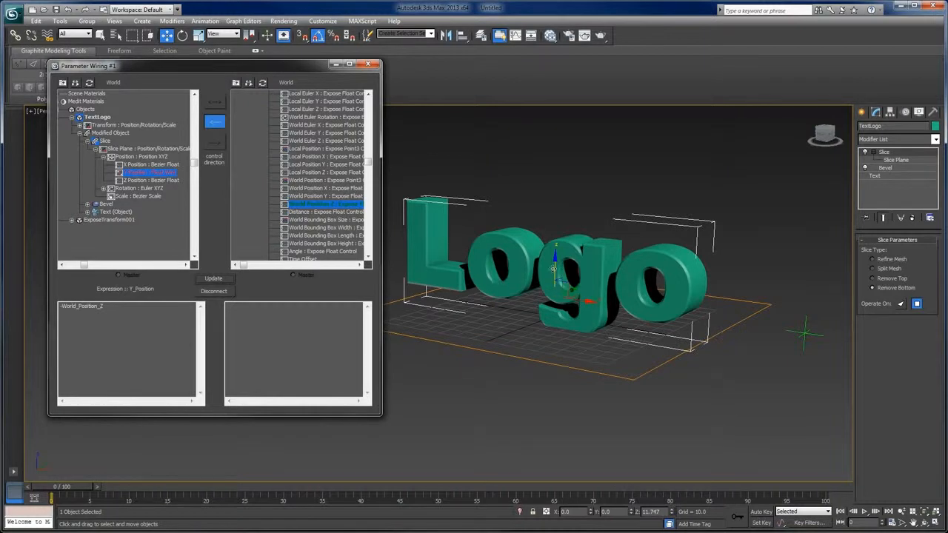
# Move the text repeatedly below and above the grid along Z to test how the slice follows the negated expression.
pyautogui.moveTo(554, 261); pyautogui.dragTo(553, 315)
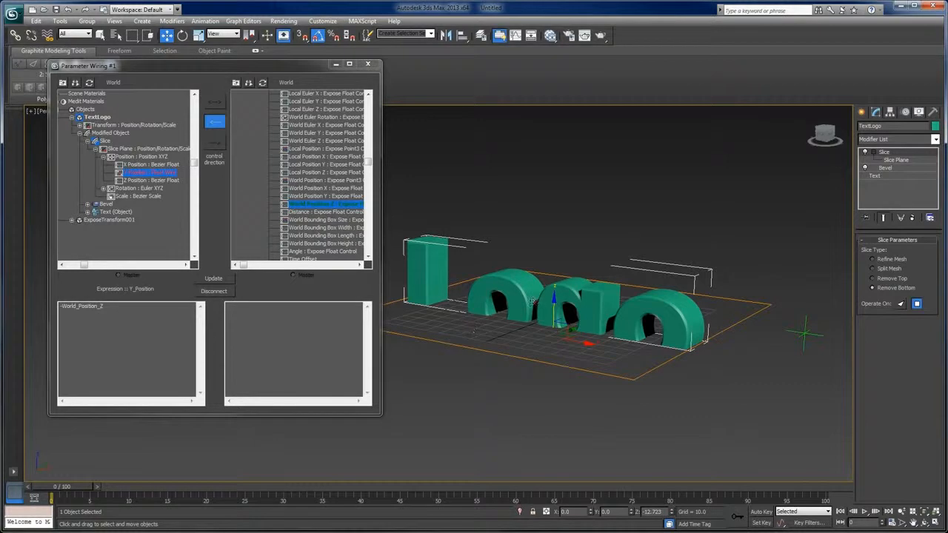
pyautogui.moveTo(554, 303); pyautogui.dragTo(554, 271)
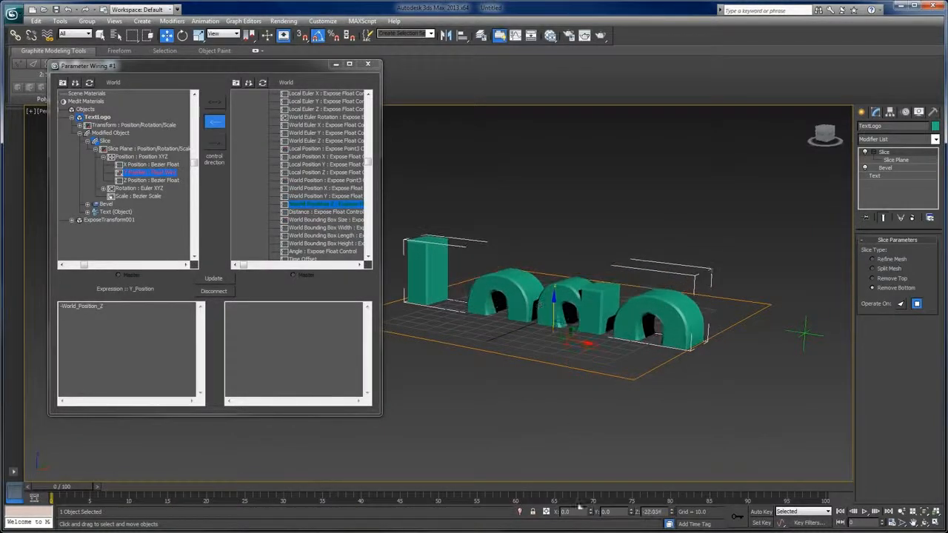
pyautogui.click(658, 370)
pyautogui.click(562, 304)
pyautogui.moveTo(554, 304); pyautogui.dragTo(549, 324)
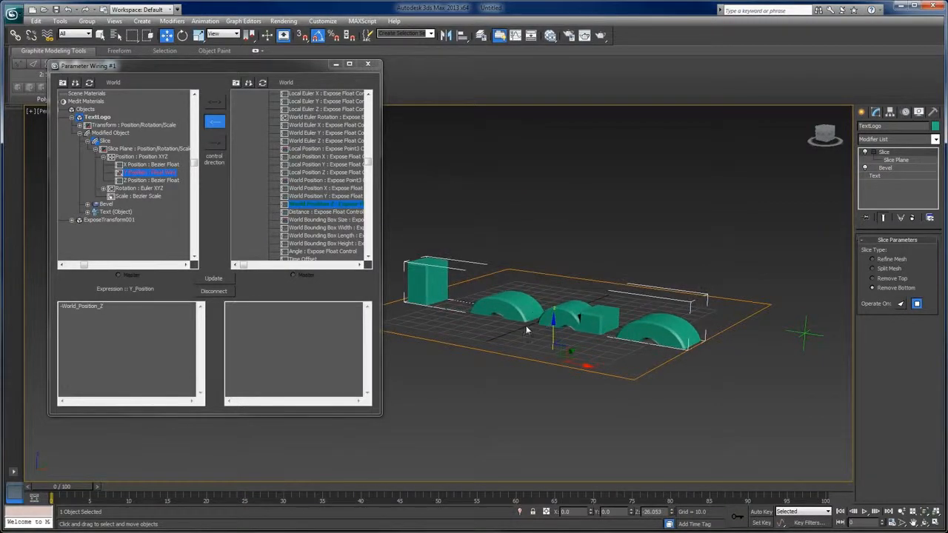
pyautogui.moveTo(552, 335); pyautogui.dragTo(551, 263)
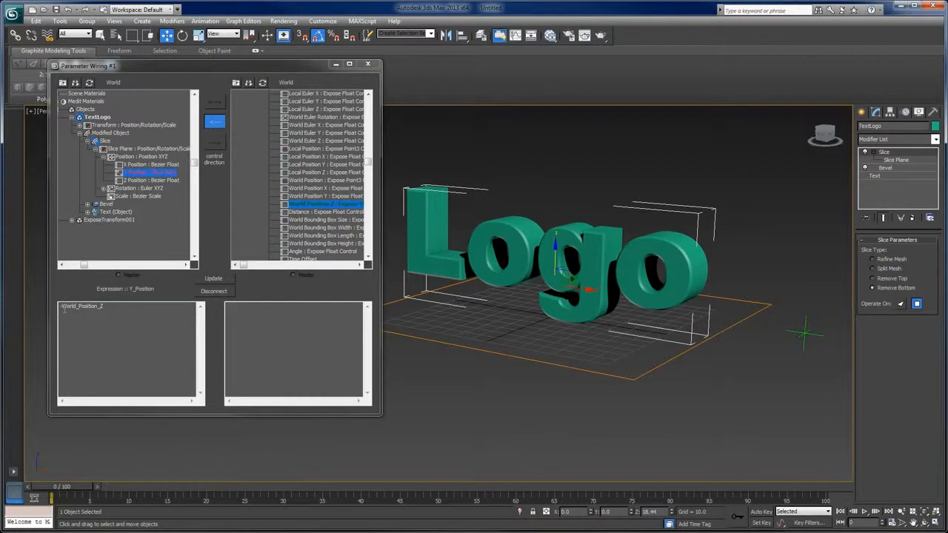
pyautogui.moveTo(554, 259); pyautogui.dragTo(541, 309)
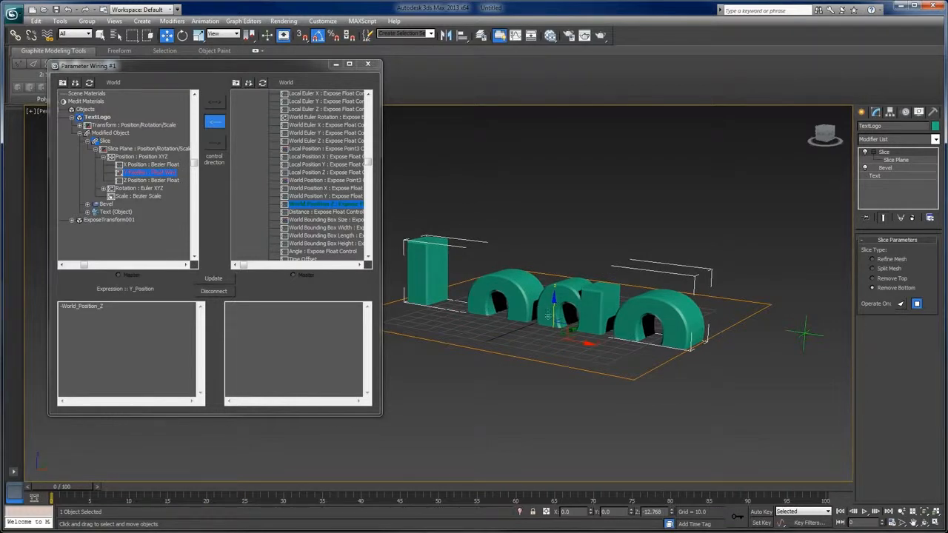
pyautogui.moveTo(553, 298); pyautogui.dragTo(560, 319)
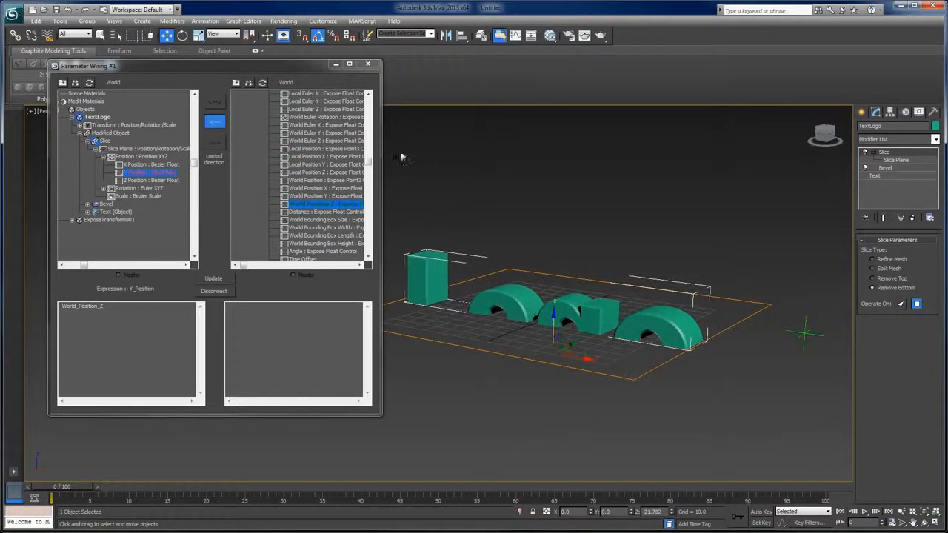
# Close the Parameter Wiring dialog, move the text to about Z -11.1, and view its sliced underside.
pyautogui.click(370, 68)
pyautogui.moveTo(554, 331); pyautogui.dragTo(569, 317)
pyautogui.keyDown('alt'); pyautogui.moveTo(508, 393); pyautogui.dragTo(466, 299, button='middle'); pyautogui.keyUp('alt')
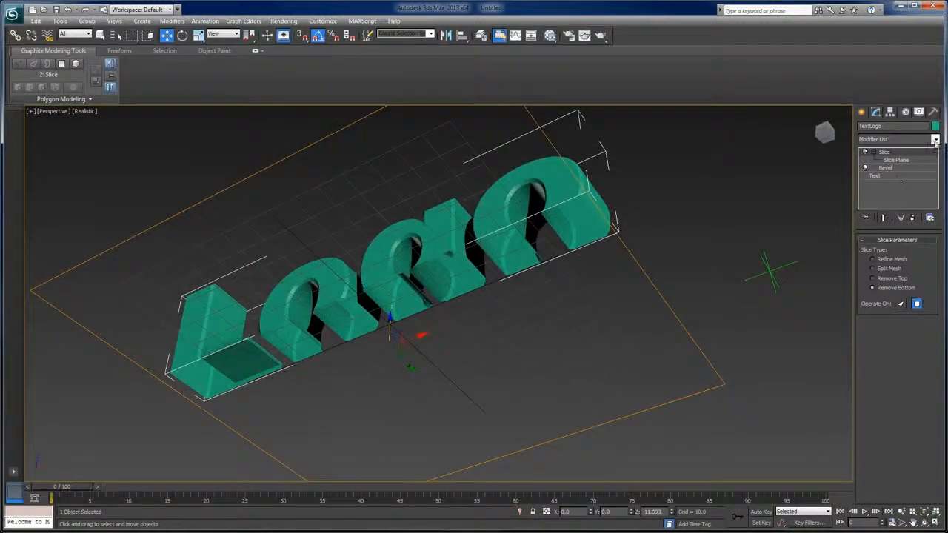
# Add a Cap Holes modifier to TextLogo and inspect the letters' underside.
pyautogui.click(934, 141)
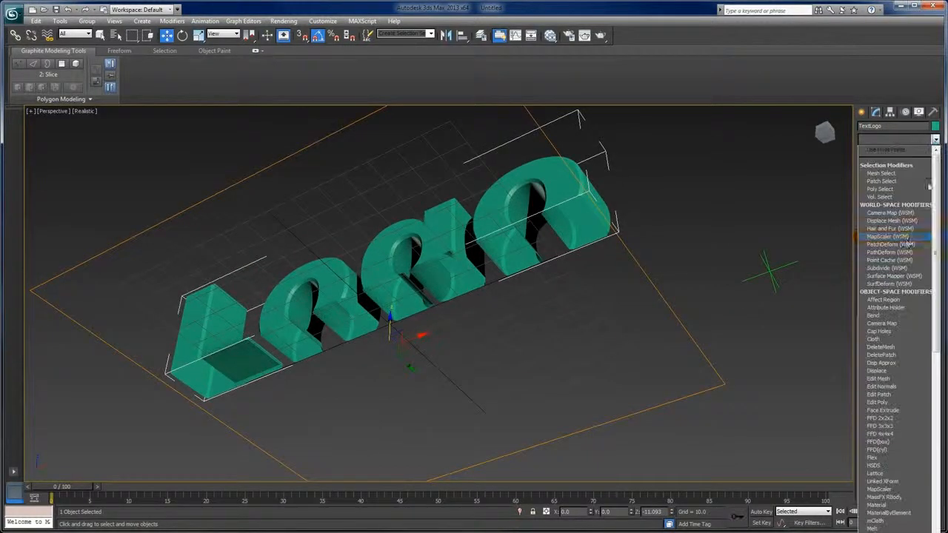
pyautogui.click(890, 332)
pyautogui.keyDown('alt'); pyautogui.moveTo(673, 279); pyautogui.dragTo(696, 276, button='middle'); pyautogui.keyUp('alt')
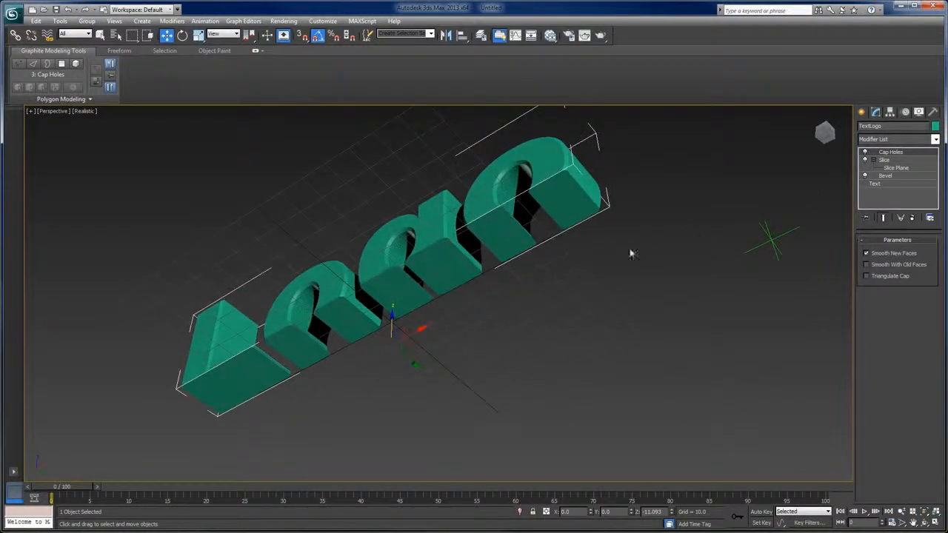
pyautogui.keyDown('alt'); pyautogui.moveTo(585, 276); pyautogui.dragTo(446, 317, button='middle'); pyautogui.keyUp('alt')
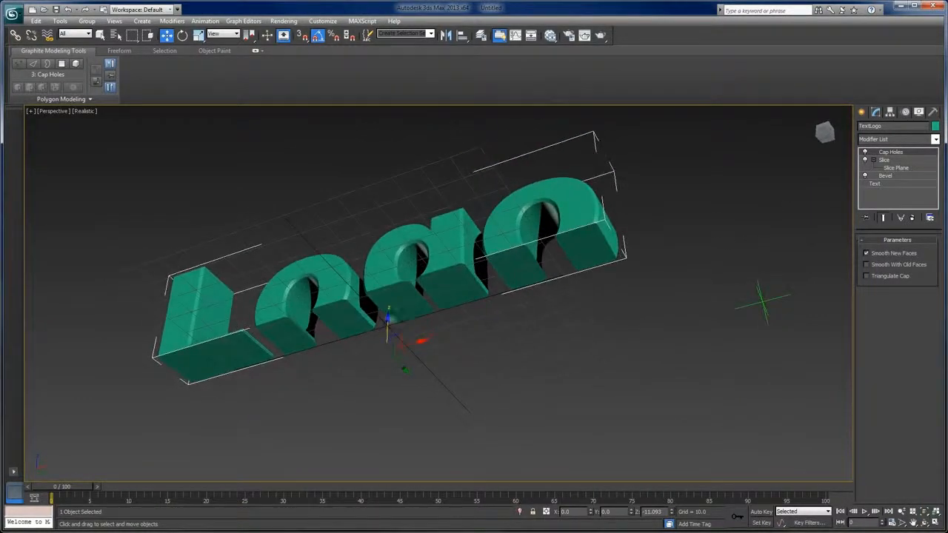
# Lower the text to about Z -19.5 and raise it to about Z 30.4 to check the capped slice.
pyautogui.moveTo(389, 320); pyautogui.dragTo(385, 345)
pyautogui.keyDown('alt'); pyautogui.moveTo(383, 291); pyautogui.dragTo(376, 347, button='middle'); pyautogui.keyUp('alt')
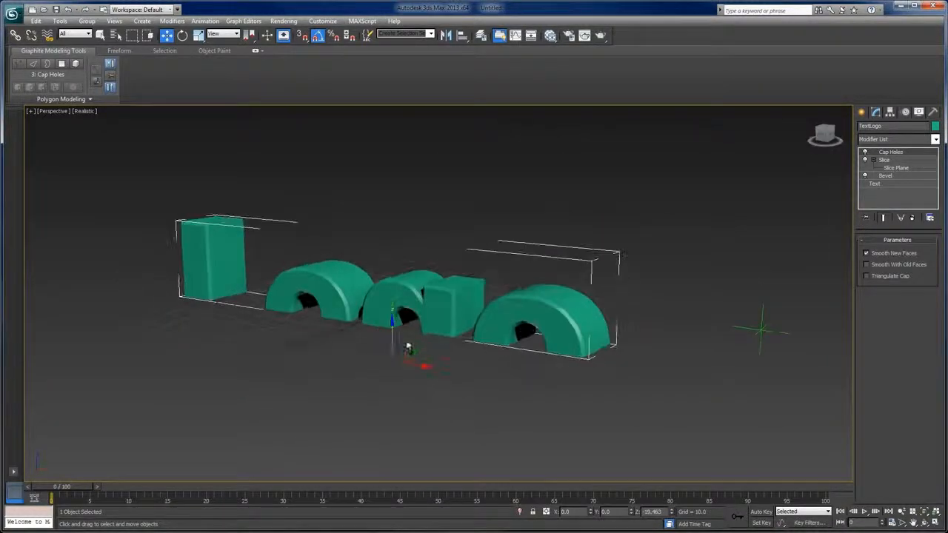
pyautogui.moveTo(394, 333); pyautogui.dragTo(386, 225)
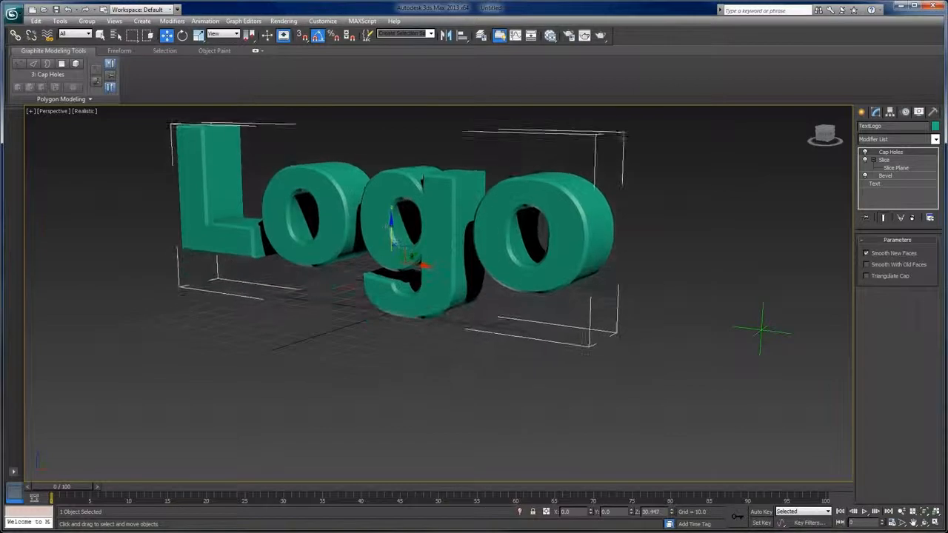
pyautogui.keyDown('alt'); pyautogui.moveTo(441, 290); pyautogui.dragTo(416, 351, button='middle'); pyautogui.keyUp('alt')
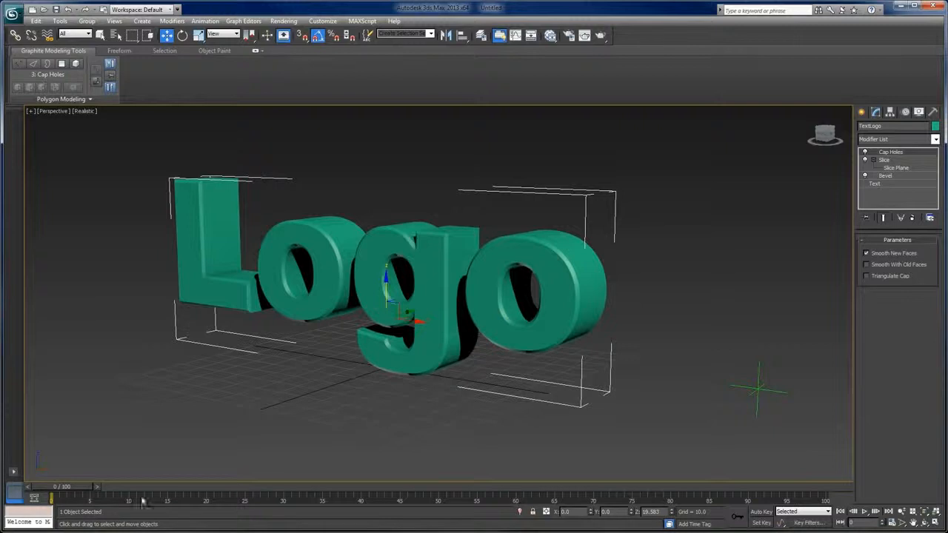
# Lower the text to about Z -53 at frame 0, raise it to about Z 16.7 at frame 100 with Auto Key on, and scrub the animation.
pyautogui.moveTo(382, 283); pyautogui.dragTo(359, 458)
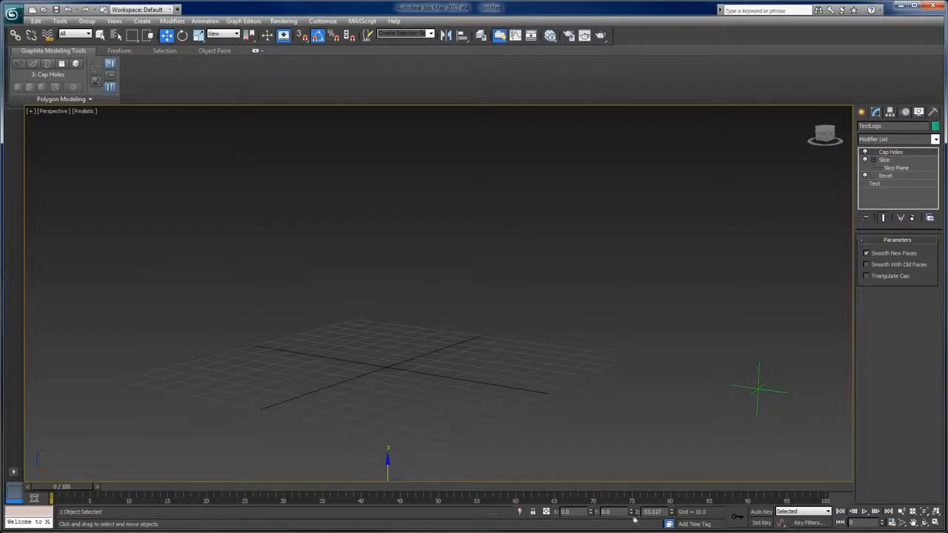
pyautogui.click(761, 511)
pyautogui.click(807, 487)
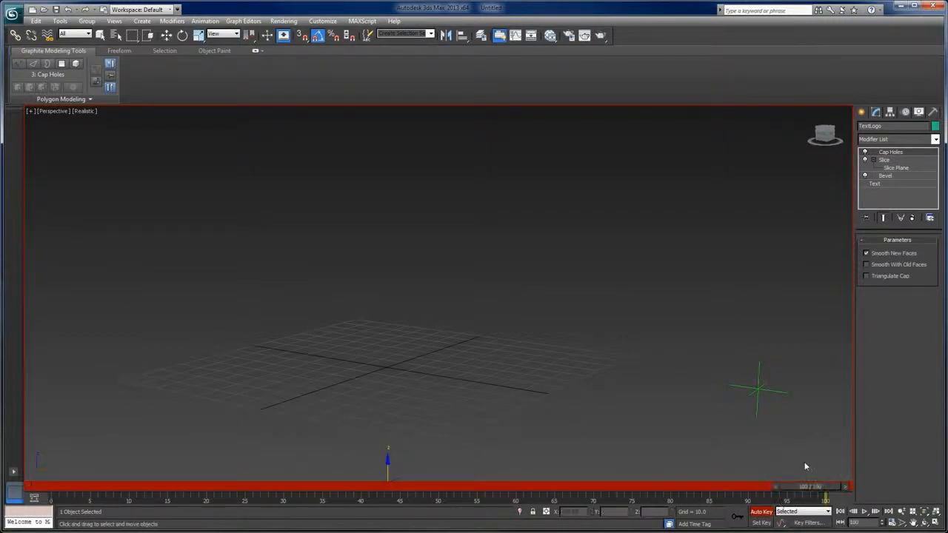
pyautogui.press('w')
pyautogui.moveTo(379, 473); pyautogui.dragTo(386, 296)
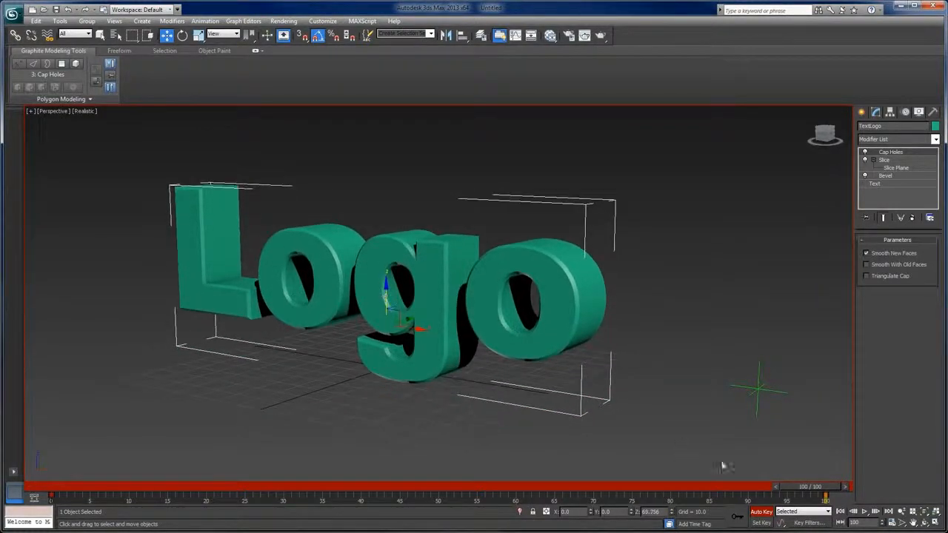
pyautogui.moveTo(816, 483); pyautogui.dragTo(803, 448)
pyautogui.press('w')
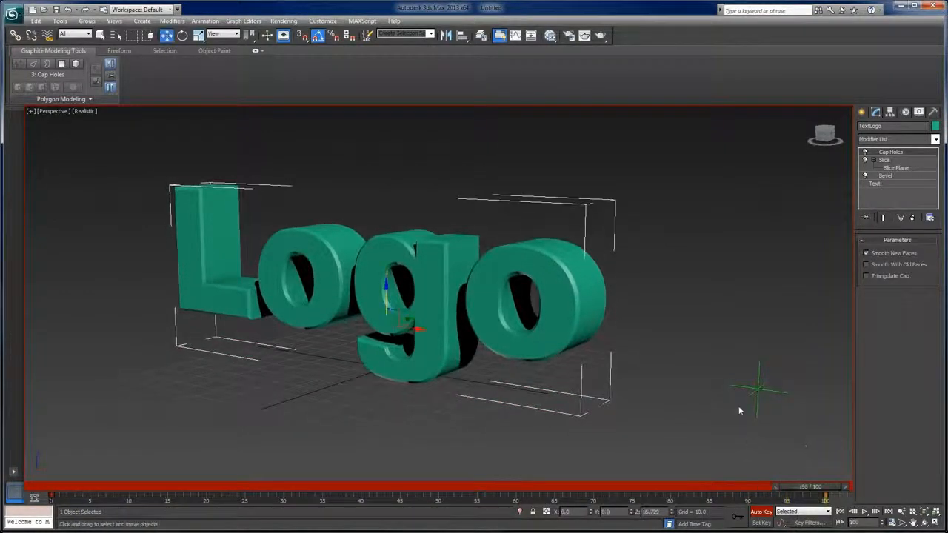